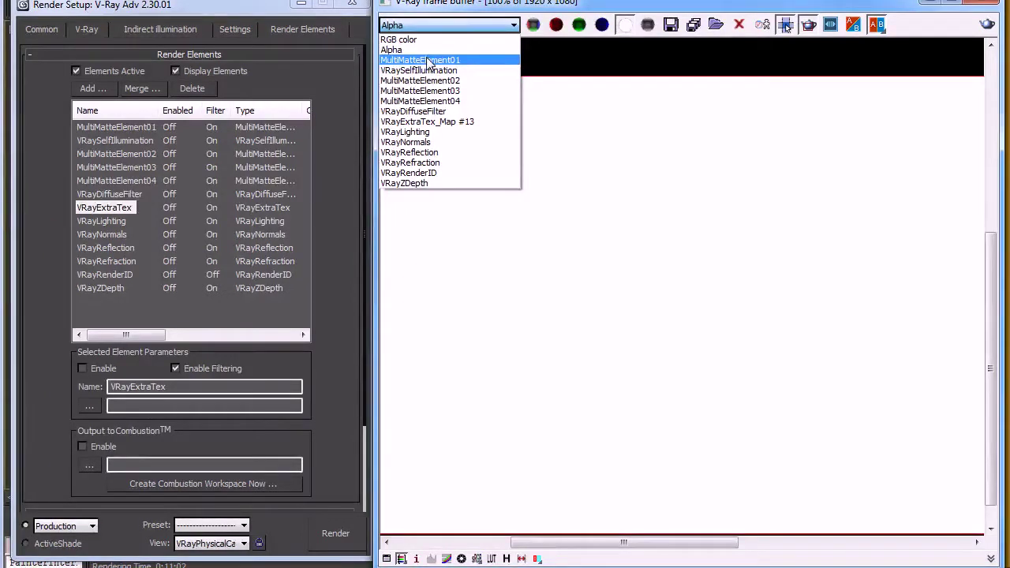
Display the MultiMatteElement01 pass in the frame buffer and inspect its red, green and blue masks up close
{"action": "left_click", "coordinate": [429, 61]}
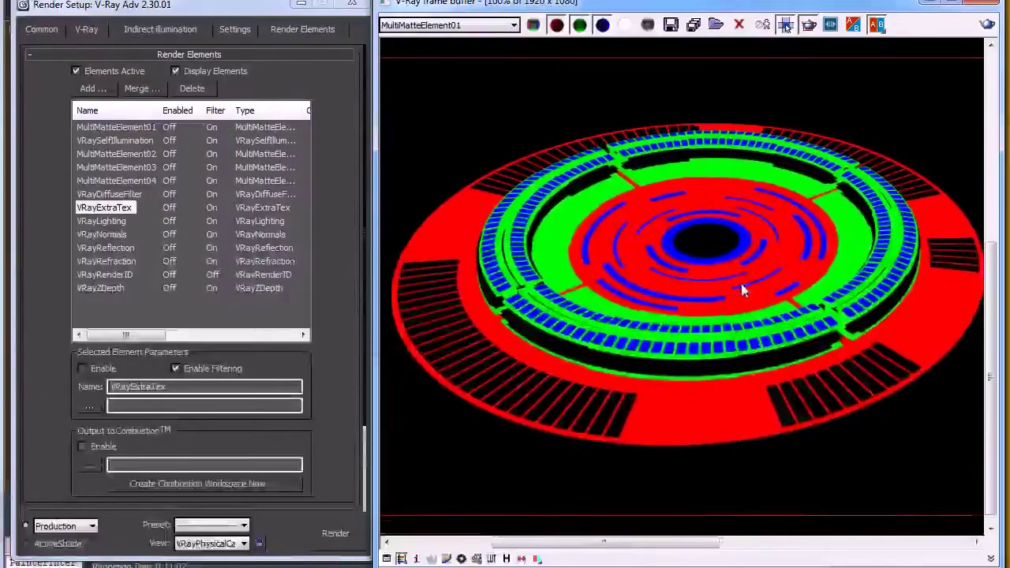
{"action": "scroll", "coordinate": [631, 323], "scroll_direction": "up", "scroll_amount": 2}
{"action": "scroll", "coordinate": [662, 413], "scroll_direction": "down", "scroll_amount": 2}
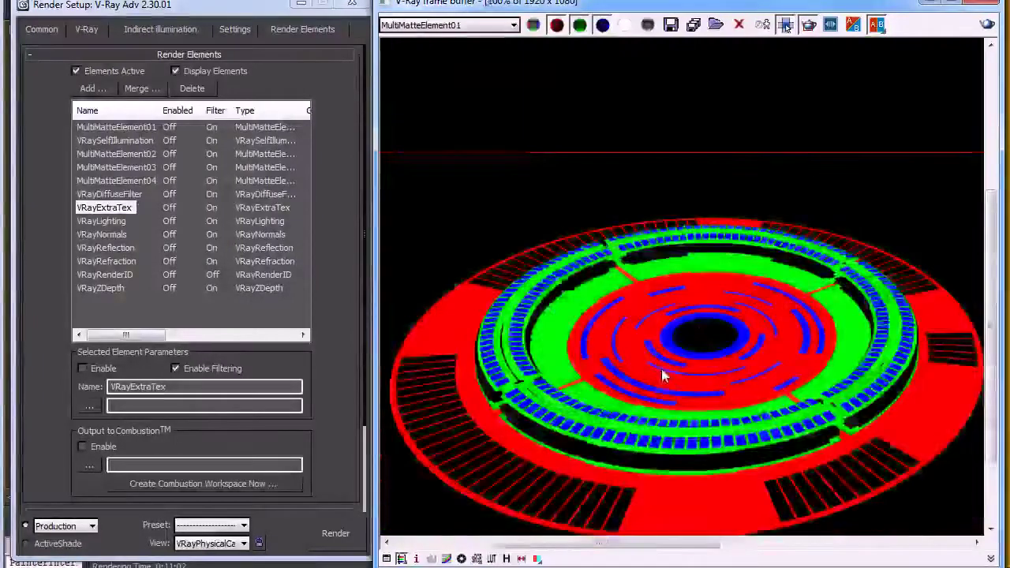
{"action": "scroll", "coordinate": [762, 324], "scroll_direction": "up", "scroll_amount": 1}
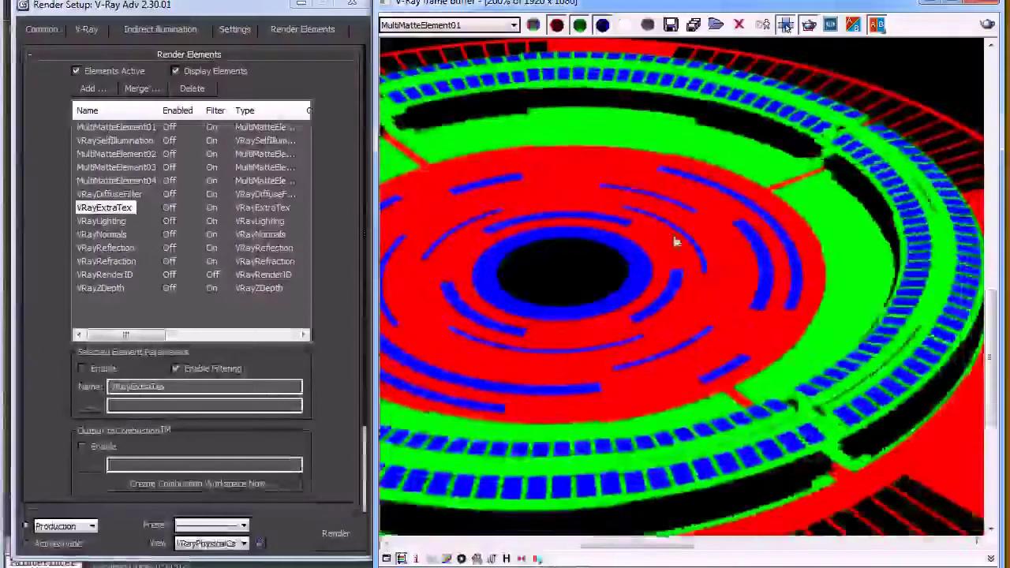
{"action": "scroll", "coordinate": [677, 237], "scroll_direction": "down", "scroll_amount": 1}
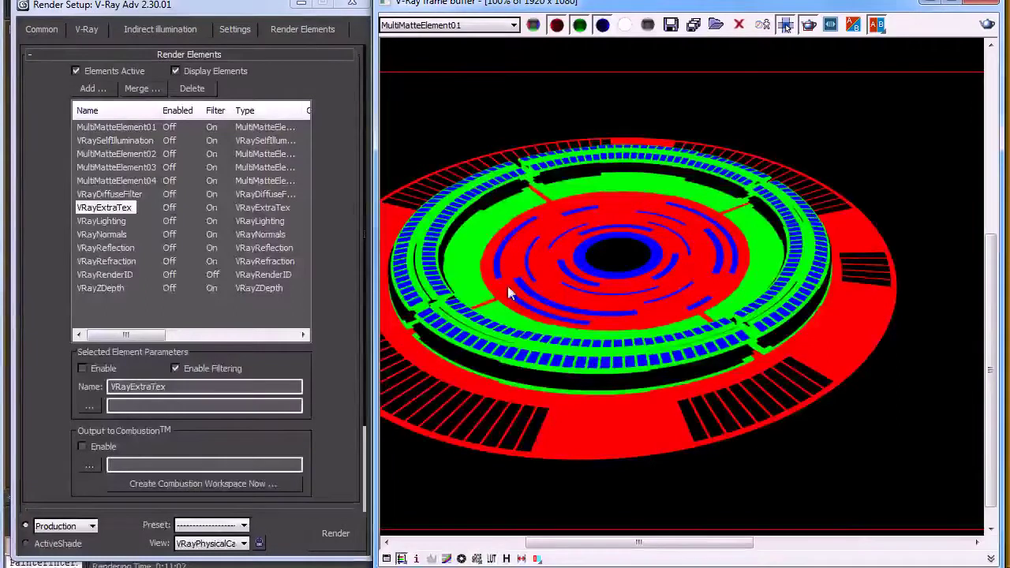
Display the VRaySelfIllumination pass and examine the glowing lines around the ring and floor panels at different magnifications
{"action": "left_click", "coordinate": [459, 30]}
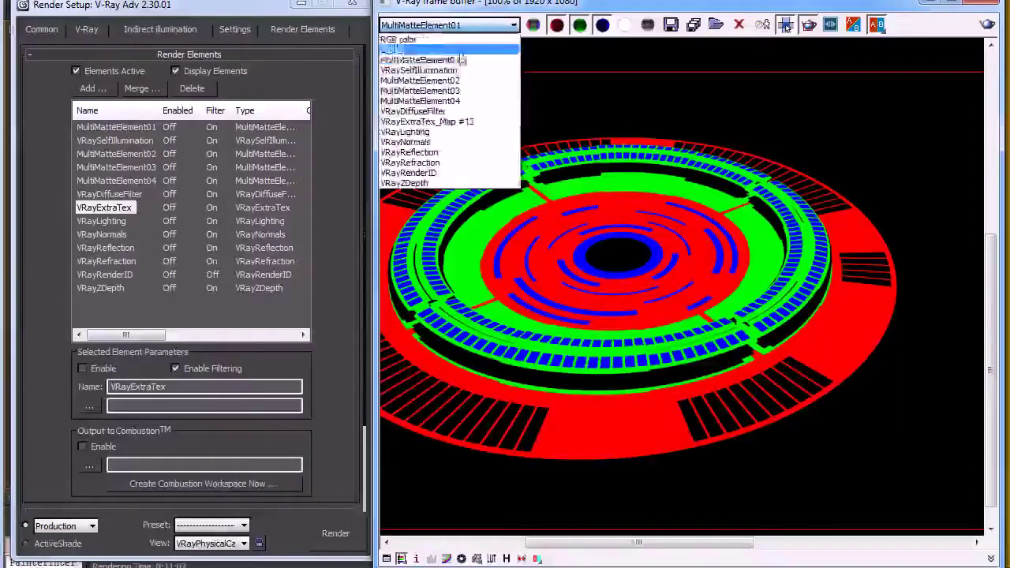
{"action": "left_click", "coordinate": [462, 69]}
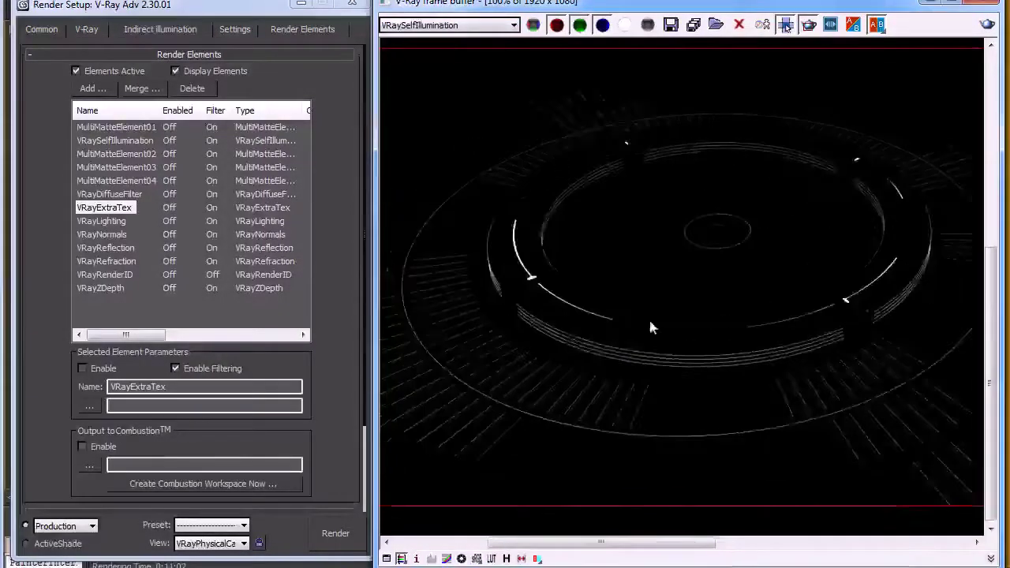
{"action": "scroll", "coordinate": [523, 355], "scroll_direction": "up", "scroll_amount": 2}
{"action": "scroll", "coordinate": [548, 345], "scroll_direction": "down", "scroll_amount": 2}
{"action": "middle_click_drag", "start_coordinate": [732, 388], "coordinate": [646, 246]}
{"action": "scroll", "coordinate": [671, 259], "scroll_direction": "up", "scroll_amount": 2}
{"action": "middle_click_drag", "start_coordinate": [888, 397], "coordinate": [523, 213]}
{"action": "scroll", "coordinate": [713, 292], "scroll_direction": "down", "scroll_amount": 3}
{"action": "scroll", "coordinate": [711, 306], "scroll_direction": "up", "scroll_amount": 1}
{"action": "middle_click_drag", "start_coordinate": [733, 434], "coordinate": [718, 286]}
{"action": "scroll", "coordinate": [689, 343], "scroll_direction": "up", "scroll_amount": 2}
{"action": "scroll", "coordinate": [691, 340], "scroll_direction": "down", "scroll_amount": 2}
{"action": "middle_click_drag", "start_coordinate": [526, 344], "coordinate": [694, 339]}
{"action": "scroll", "coordinate": [565, 400], "scroll_direction": "up", "scroll_amount": 1}
{"action": "scroll", "coordinate": [546, 399], "scroll_direction": "up", "scroll_amount": 1}
{"action": "scroll", "coordinate": [521, 393], "scroll_direction": "down", "scroll_amount": 2}
{"action": "middle_click_drag", "start_coordinate": [566, 408], "coordinate": [560, 332]}
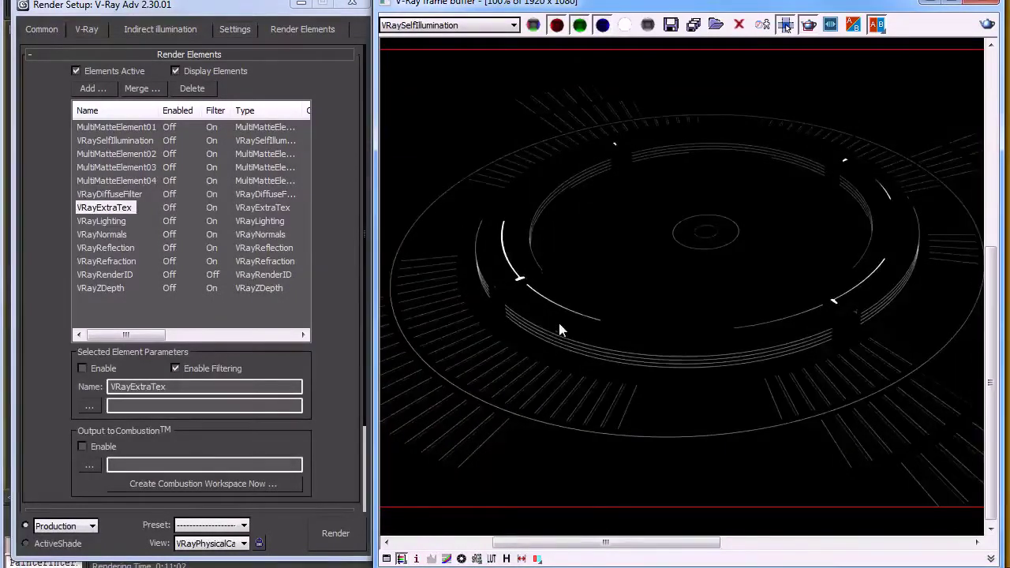
{"action": "scroll", "coordinate": [562, 312], "scroll_direction": "up", "scroll_amount": 1}
{"action": "scroll", "coordinate": [559, 284], "scroll_direction": "down", "scroll_amount": 2}
{"action": "scroll", "coordinate": [559, 286], "scroll_direction": "up", "scroll_amount": 1}
{"action": "middle_click_drag", "start_coordinate": [602, 425], "coordinate": [605, 264]}
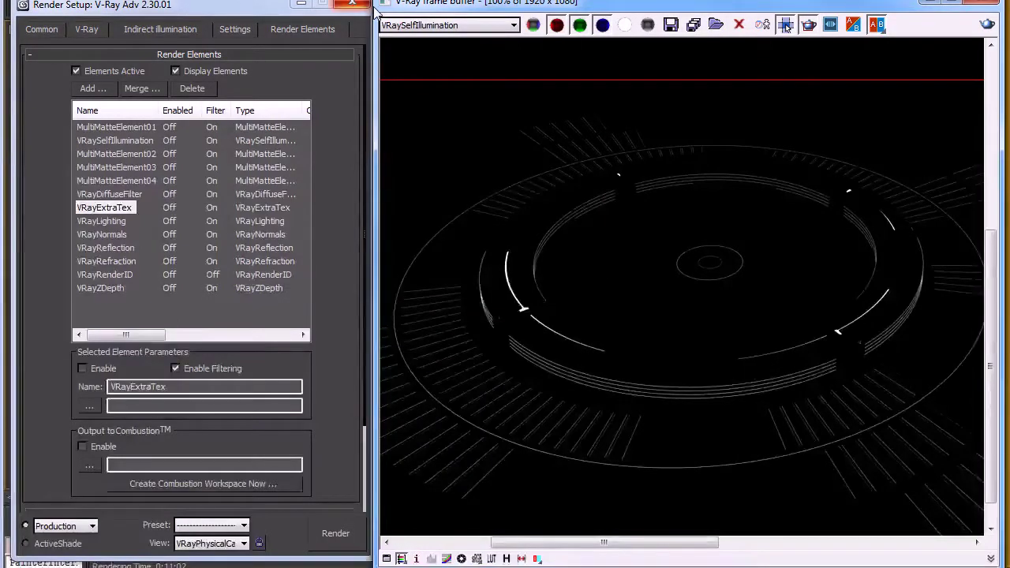
Display the MultiMatteElement02, MultiMatteElement03 and MultiMatteElement04 passes one after another
{"action": "left_click", "coordinate": [434, 24]}
{"action": "left_click", "coordinate": [412, 73]}
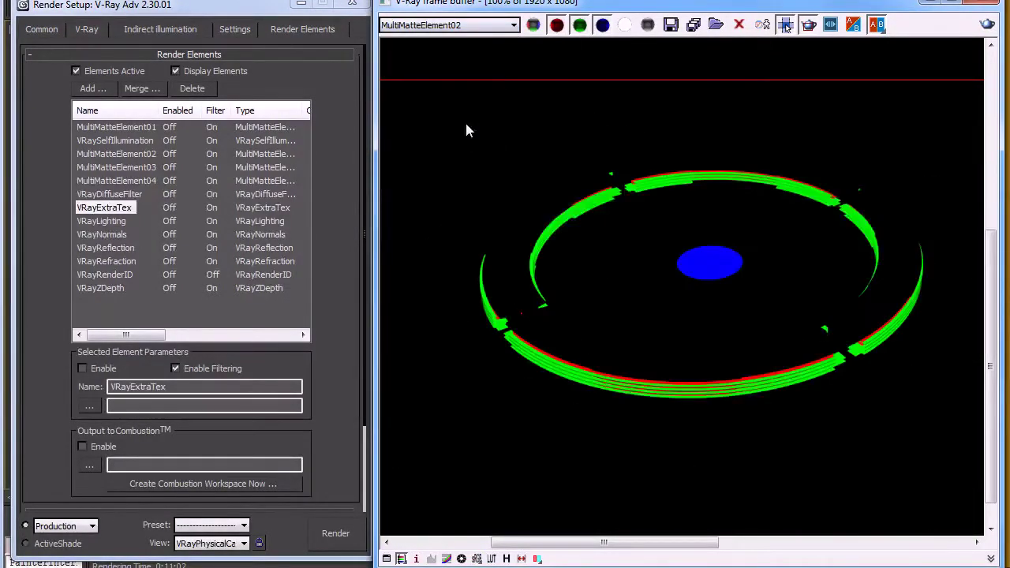
{"action": "key", "text": "Down"}
{"action": "key", "text": "Down"}
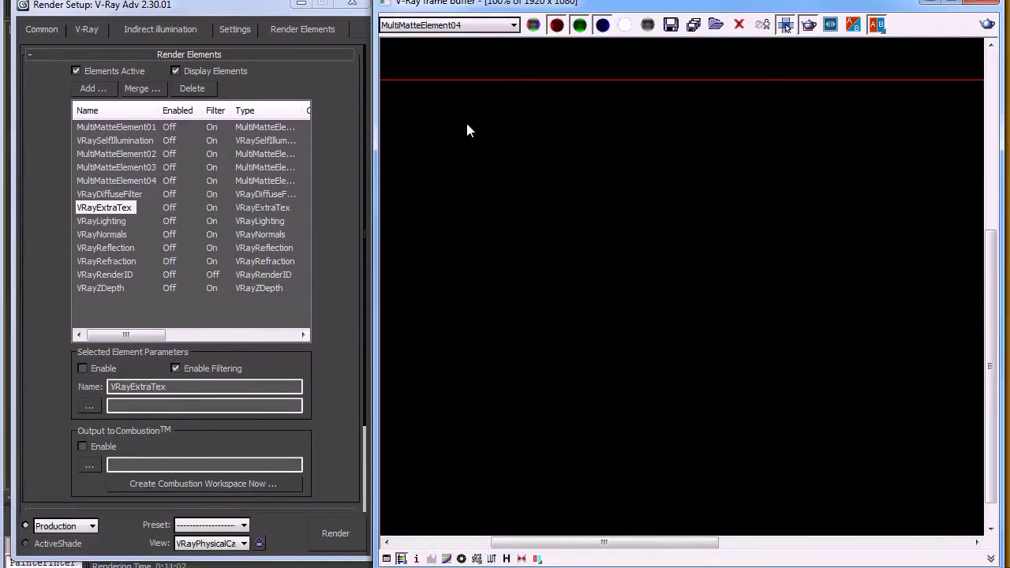
{"action": "scroll", "coordinate": [519, 144], "scroll_direction": "down", "scroll_amount": 2}
{"action": "scroll", "coordinate": [561, 178], "scroll_direction": "up", "scroll_amount": 1}
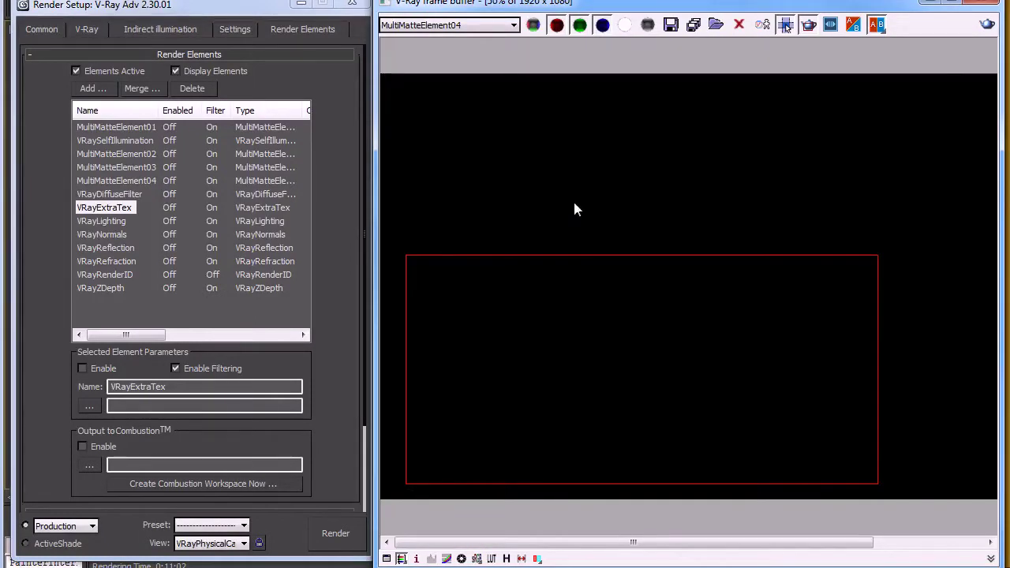
Display the VRayDiffuseFilter pass and inspect the platform's unlit diffuse textures
{"action": "left_click", "coordinate": [499, 29]}
{"action": "left_click", "coordinate": [442, 105]}
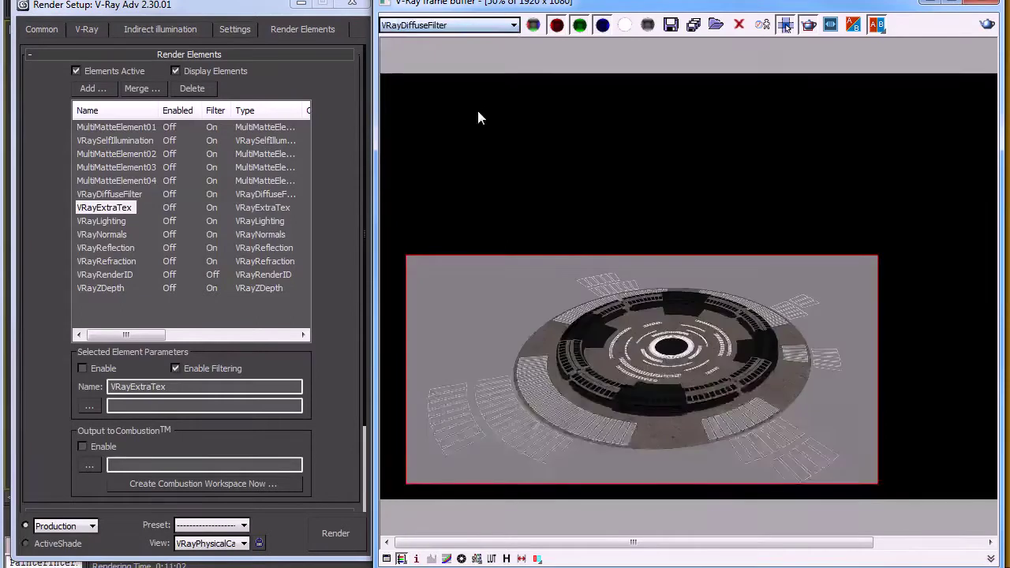
{"action": "scroll", "coordinate": [621, 284], "scroll_direction": "up", "scroll_amount": 2}
{"action": "scroll", "coordinate": [633, 381], "scroll_direction": "down", "scroll_amount": 3}
{"action": "scroll", "coordinate": [809, 436], "scroll_direction": "up", "scroll_amount": 2}
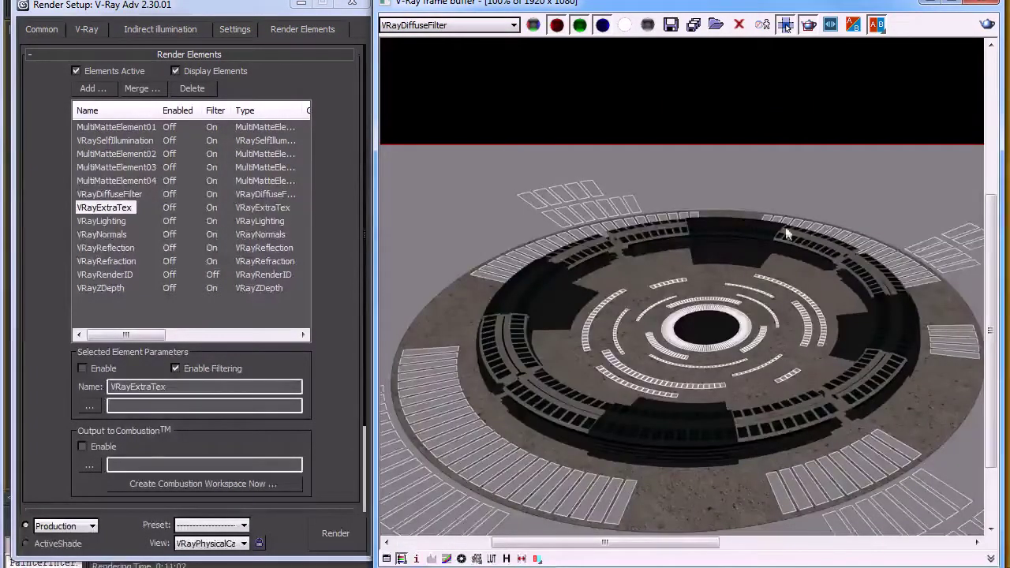
{"action": "middle_click_drag", "start_coordinate": [516, 374], "coordinate": [509, 250]}
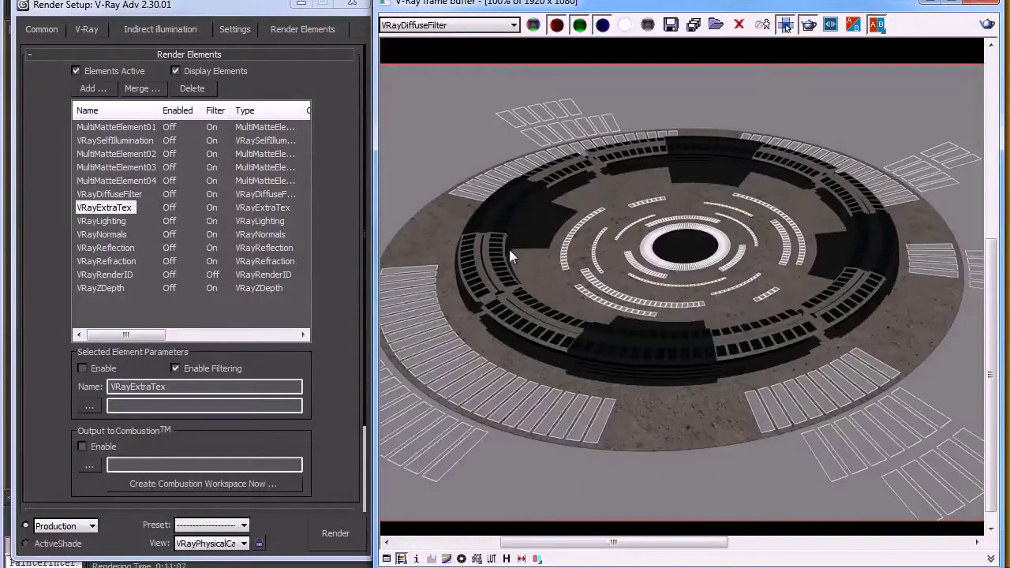
Display the VRayExtraTex_Map #13 pass and examine the occlusion lines along the ring's edges up close
{"action": "left_click", "coordinate": [477, 27]}
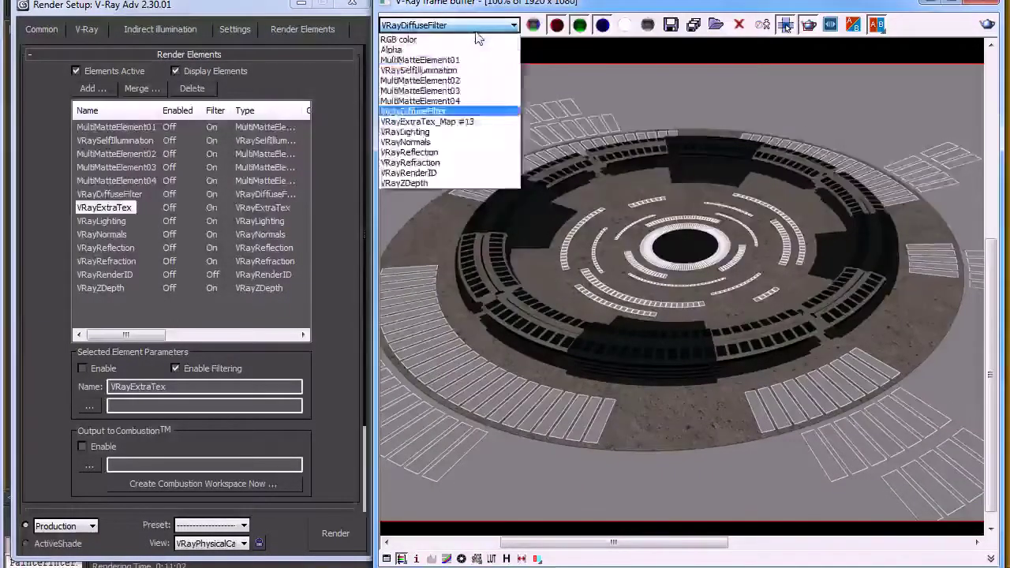
{"action": "left_click", "coordinate": [474, 124]}
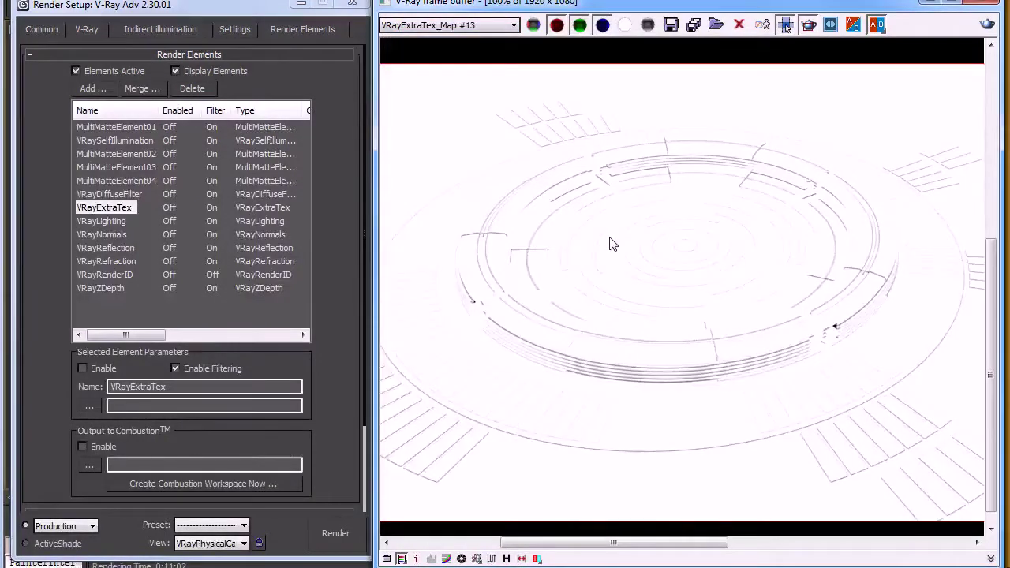
{"action": "scroll", "coordinate": [615, 248], "scroll_direction": "up", "scroll_amount": 3}
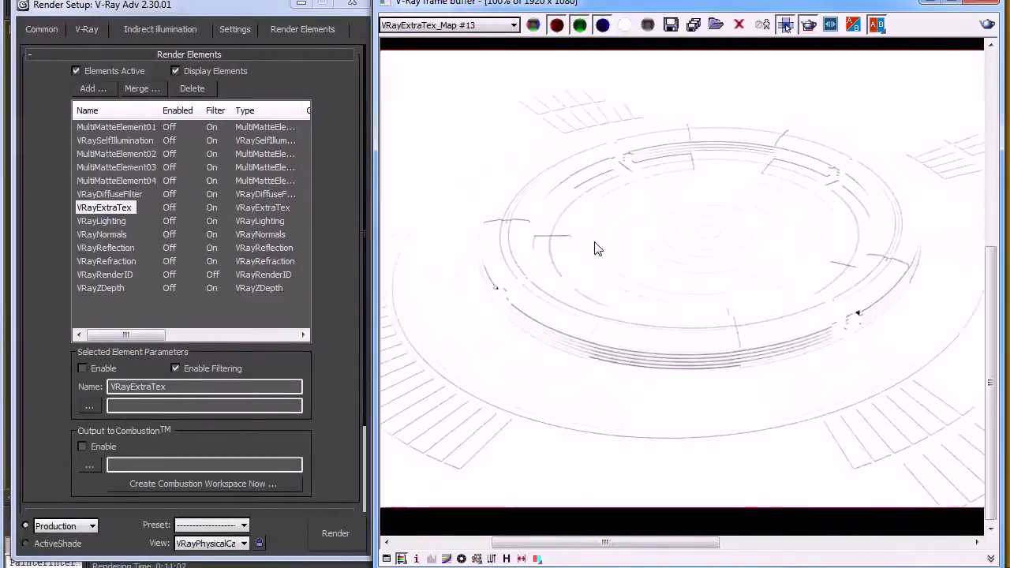
{"action": "scroll", "coordinate": [650, 250], "scroll_direction": "down", "scroll_amount": 2}
{"action": "scroll", "coordinate": [660, 255], "scroll_direction": "up", "scroll_amount": 2}
{"action": "middle_click_drag", "start_coordinate": [676, 305], "coordinate": [681, 180]}
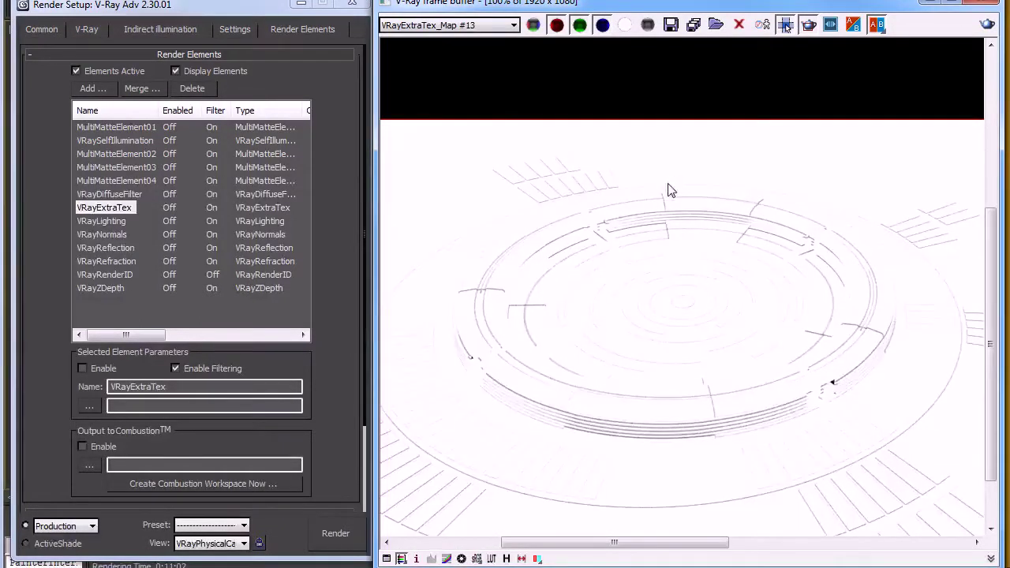
{"action": "scroll", "coordinate": [646, 439], "scroll_direction": "up", "scroll_amount": 2}
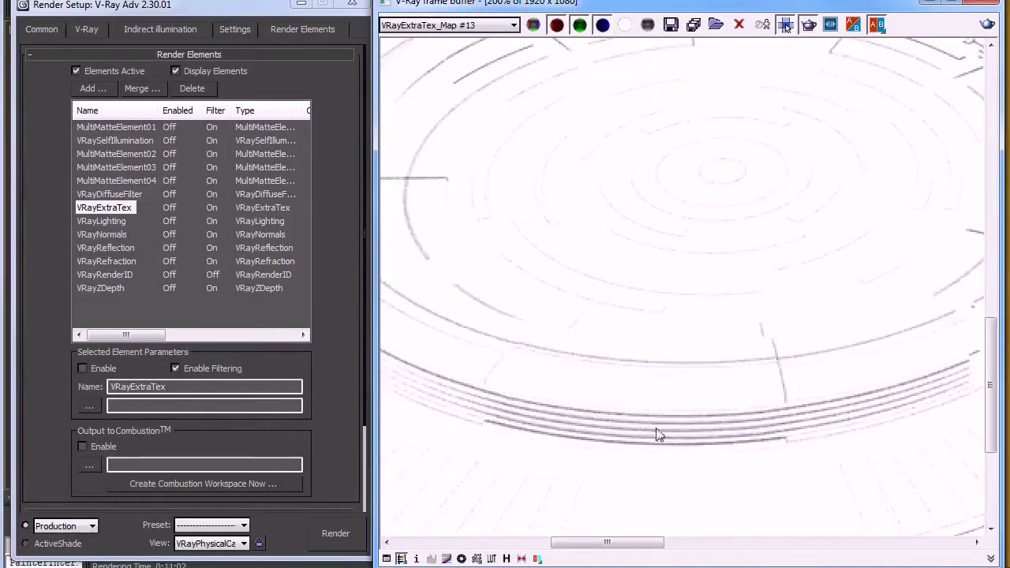
{"action": "middle_click_drag", "start_coordinate": [582, 292], "coordinate": [602, 277]}
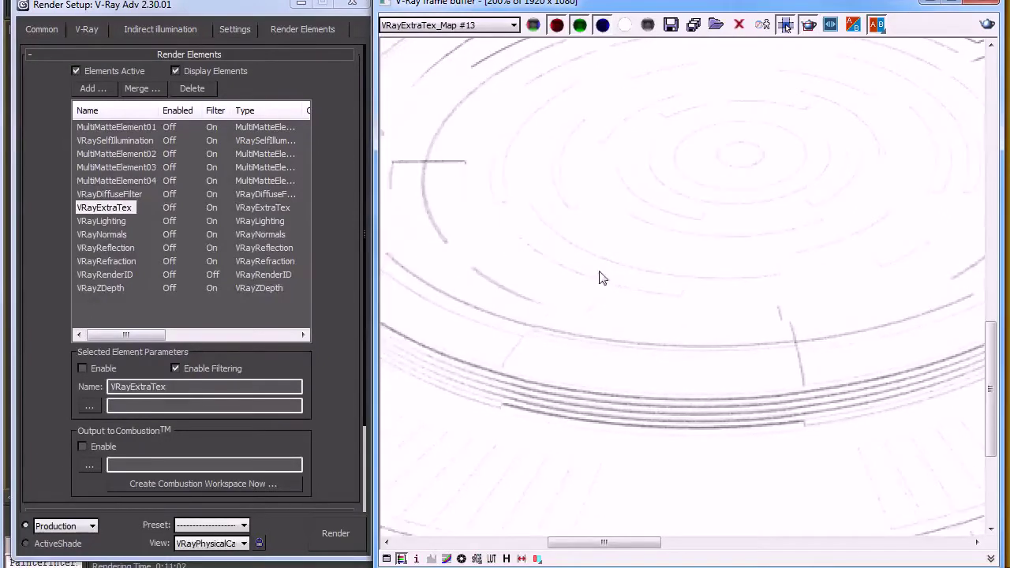
{"action": "middle_click_drag", "start_coordinate": [621, 345], "coordinate": [616, 359]}
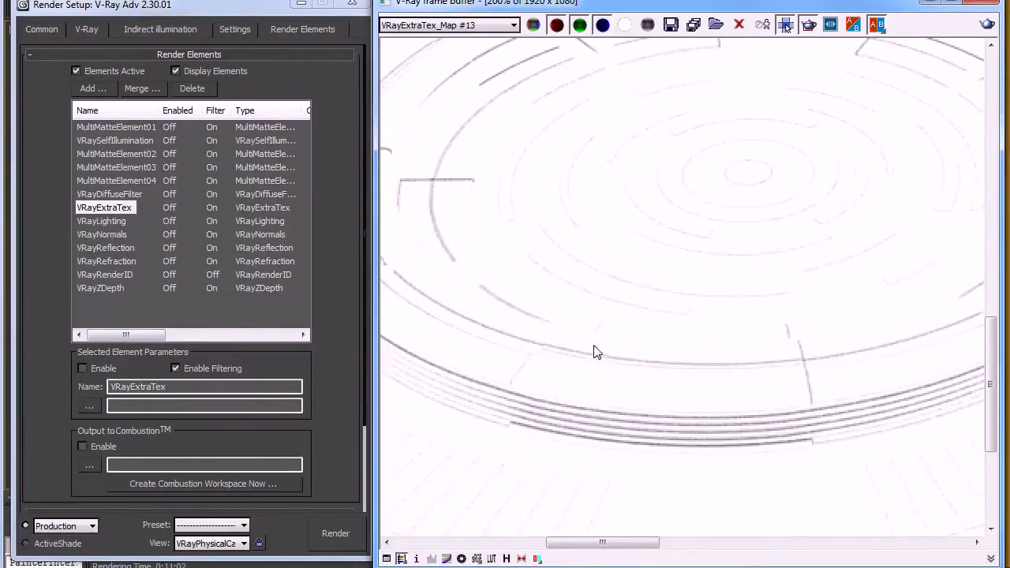
{"action": "scroll", "coordinate": [609, 374], "scroll_direction": "down", "scroll_amount": 2}
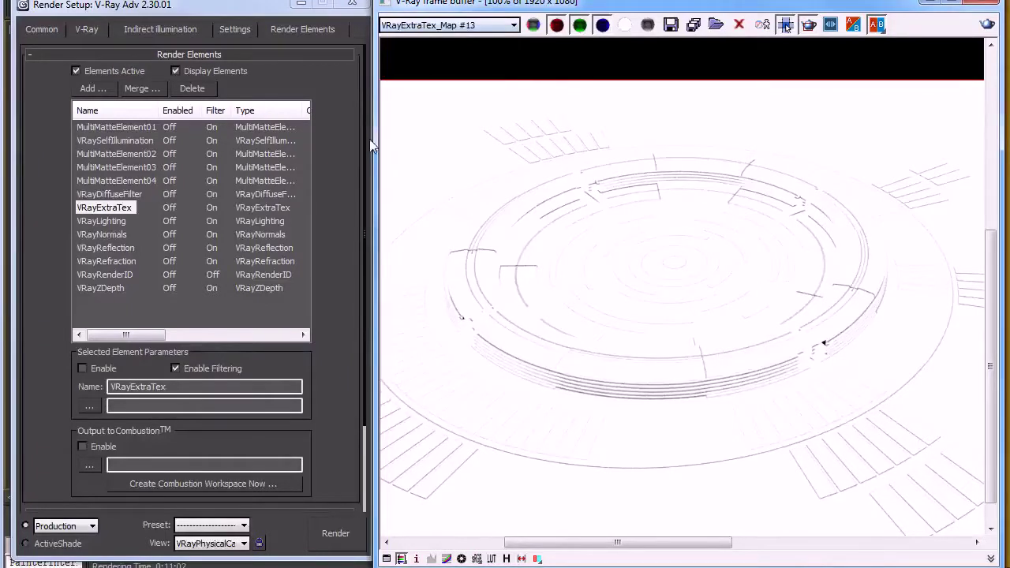
Open the Material Editor and place it beside the Render Setup window
{"action": "key", "text": "m"}
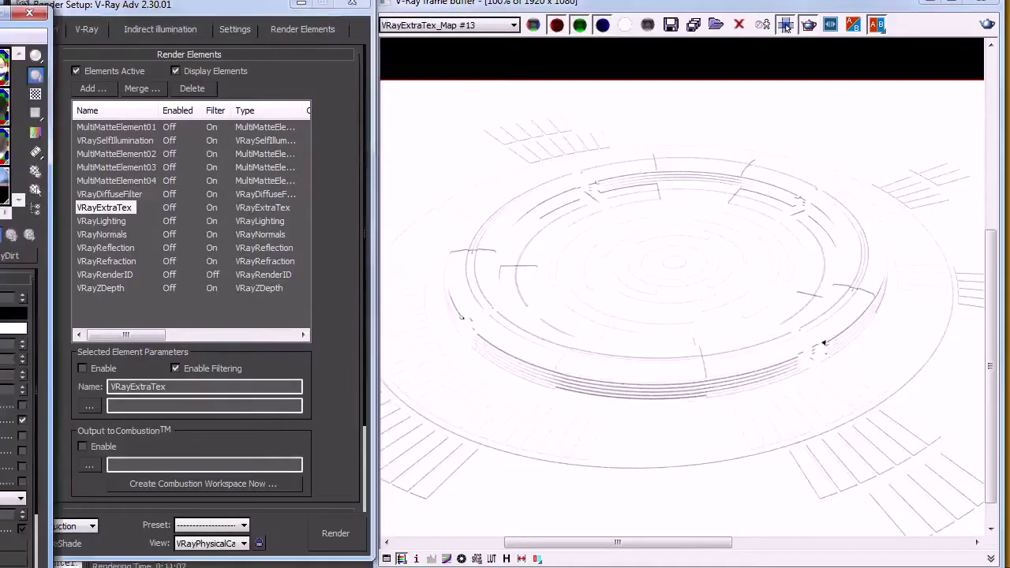
{"action": "left_click_drag", "start_coordinate": [0, 16], "coordinate": [496, 10]}
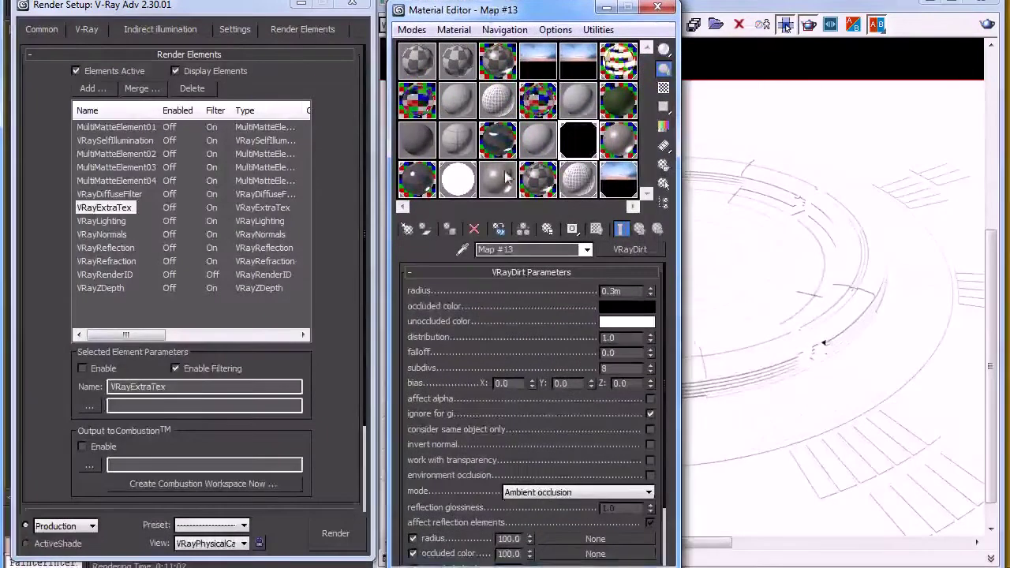
Look up VRayExtraTex among the render elements available to add, and close the list without adding anything
{"action": "left_click", "coordinate": [97, 206]}
{"action": "left_click", "coordinate": [92, 89]}
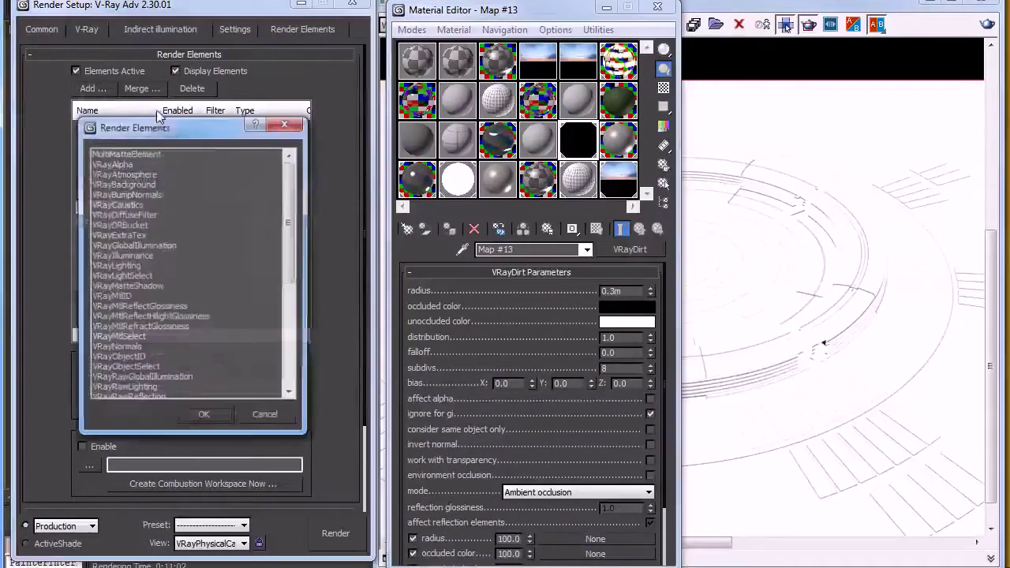
{"action": "left_click", "coordinate": [161, 308]}
{"action": "left_click", "coordinate": [150, 236]}
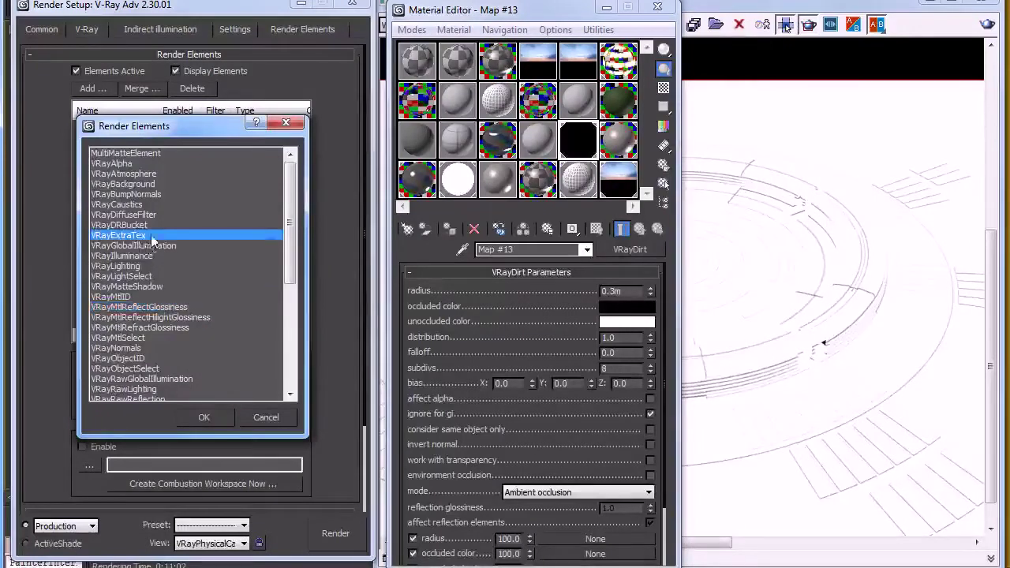
{"action": "left_click", "coordinate": [286, 122]}
Load the VRayExtraTex element's texture, Map #13, into a Material Editor sample slot and review its VRayDirt parameters
{"action": "left_click_drag", "start_coordinate": [320, 345], "coordinate": [327, 105]}
{"action": "left_click_drag", "start_coordinate": [253, 446], "coordinate": [523, 89]}
{"action": "left_click_drag", "start_coordinate": [538, 135], "coordinate": [538, 139]}
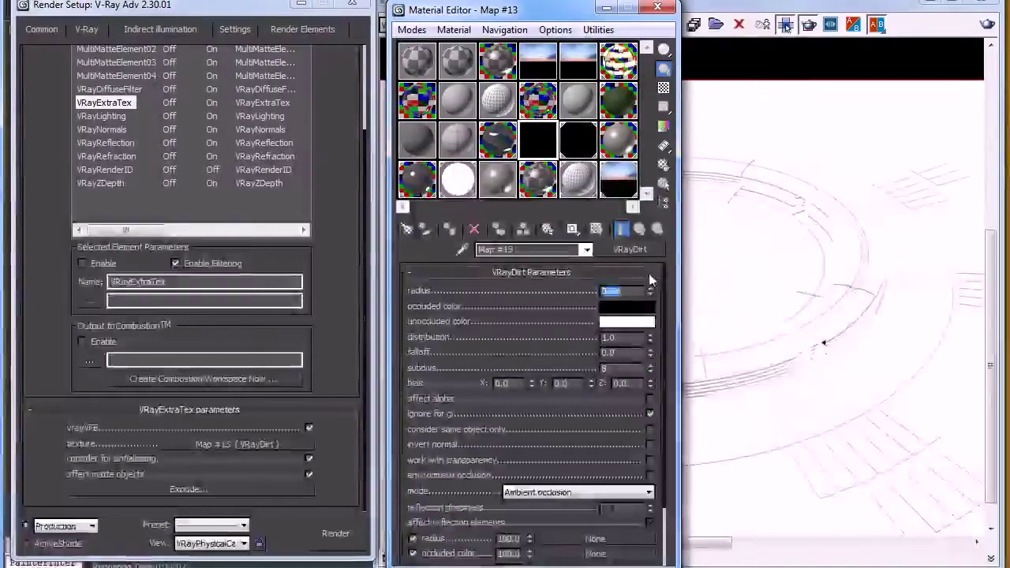
{"action": "scroll", "coordinate": [521, 300], "scroll_direction": "down", "scroll_amount": 2}
{"action": "left_click_drag", "start_coordinate": [519, 296], "coordinate": [508, 251]}
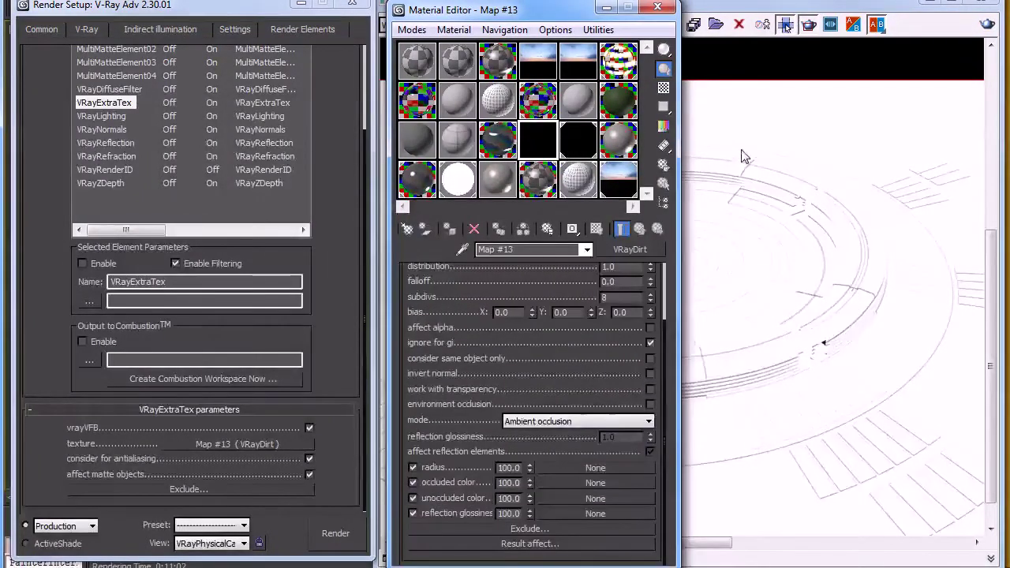
{"action": "scroll", "coordinate": [512, 286], "scroll_direction": "up", "scroll_amount": 3}
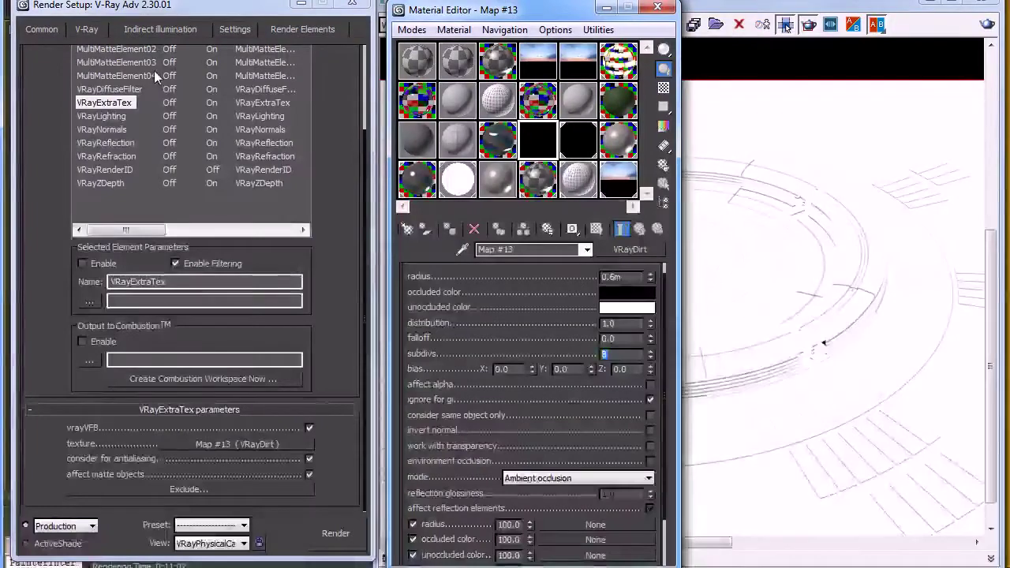
Select the VRayLighting render element and display its pass in the frame buffer to inspect the lighting
{"action": "left_click", "coordinate": [115, 112]}
{"action": "scroll", "coordinate": [115, 112], "scroll_direction": "up", "scroll_amount": 3}
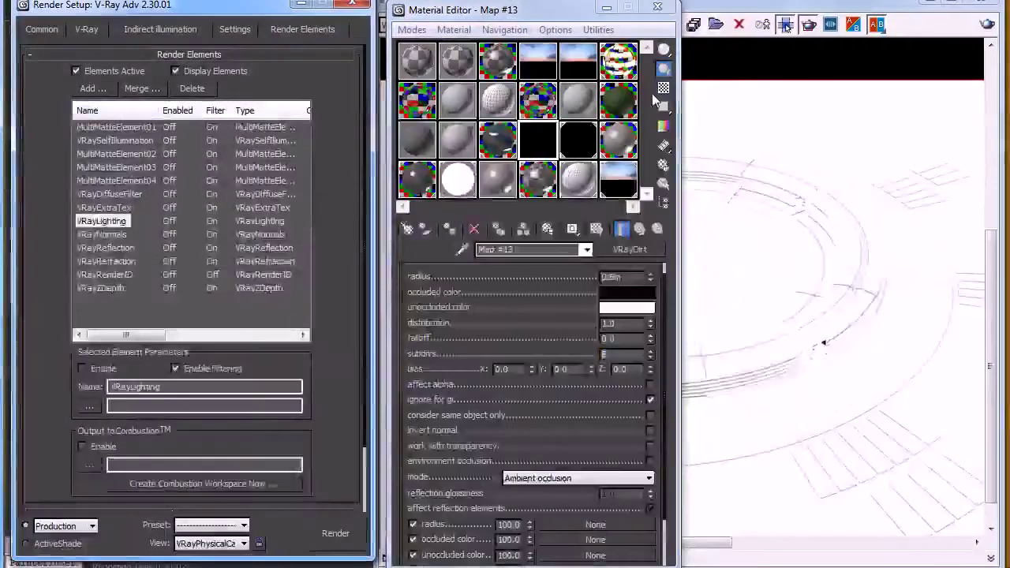
{"action": "left_click", "coordinate": [805, 153]}
{"action": "left_click", "coordinate": [450, 25]}
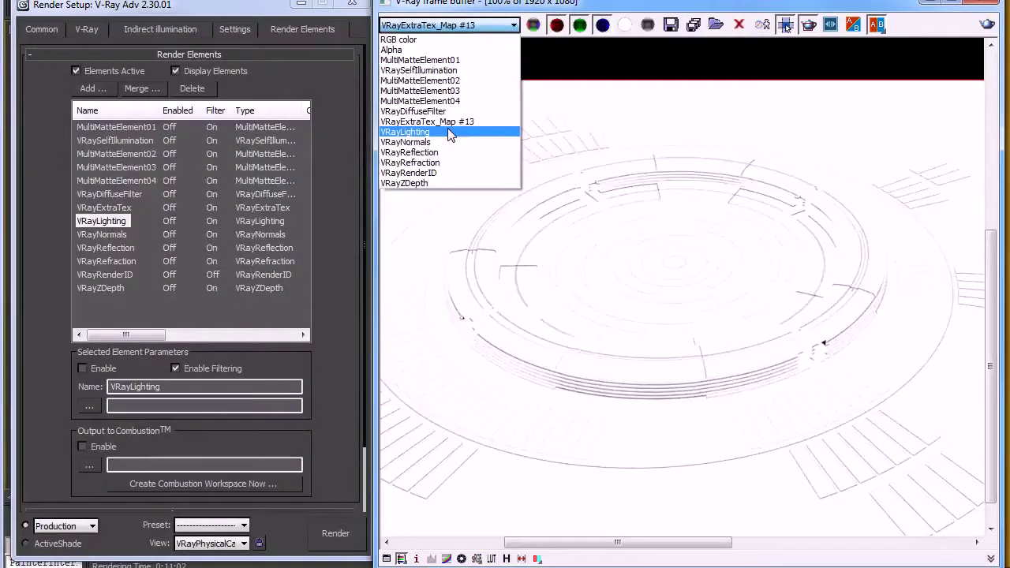
{"action": "left_click", "coordinate": [449, 132]}
{"action": "middle_click_drag", "start_coordinate": [701, 372], "coordinate": [713, 365]}
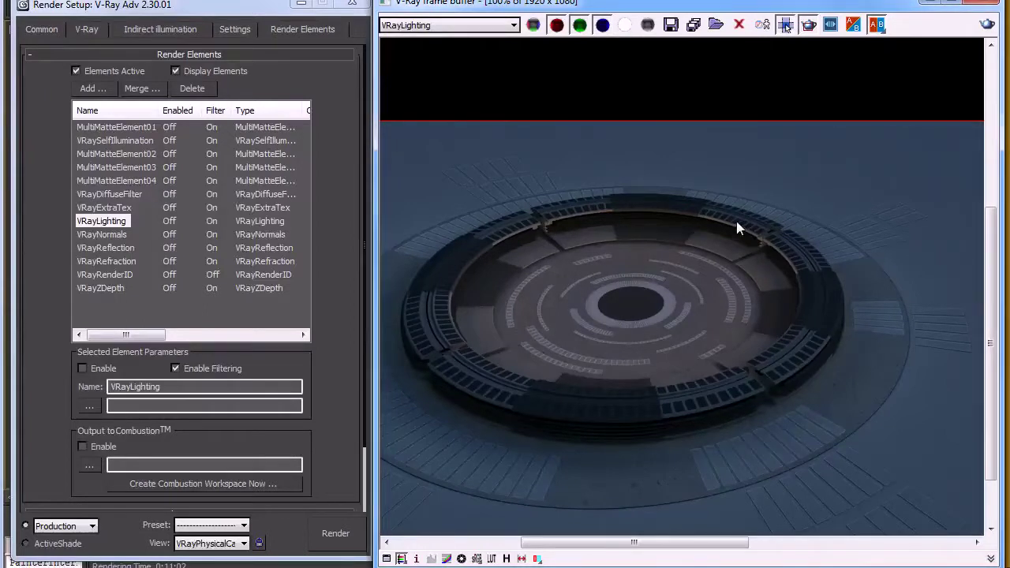
Display the VRayNormals pass and inspect the surface direction colours on the ring
{"action": "left_click", "coordinate": [476, 26]}
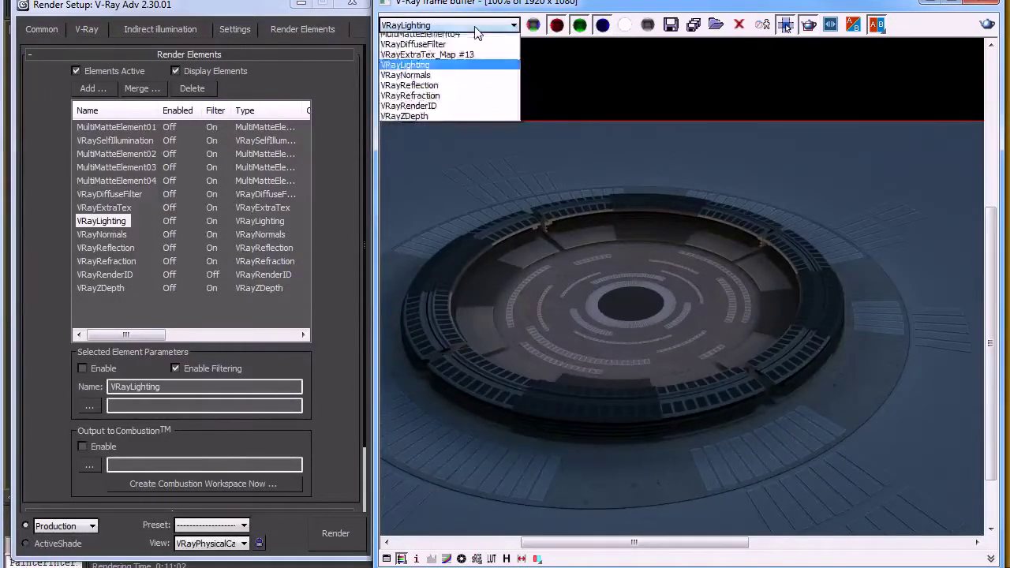
{"action": "left_click", "coordinate": [466, 143]}
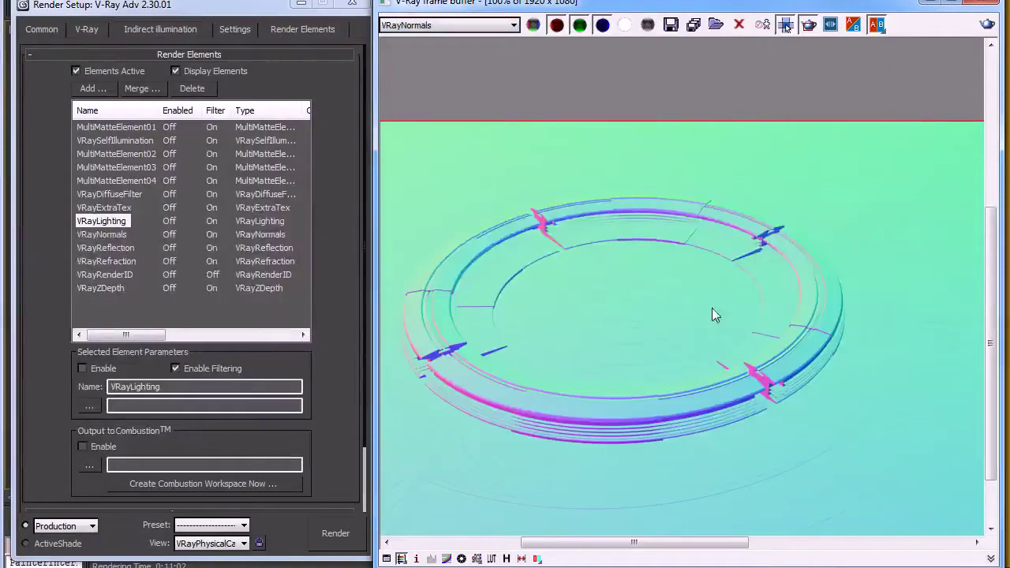
{"action": "scroll", "coordinate": [728, 290], "scroll_direction": "down", "scroll_amount": 5}
{"action": "scroll", "coordinate": [729, 293], "scroll_direction": "up", "scroll_amount": 5}
{"action": "middle_click_drag", "start_coordinate": [607, 323], "coordinate": [824, 229]}
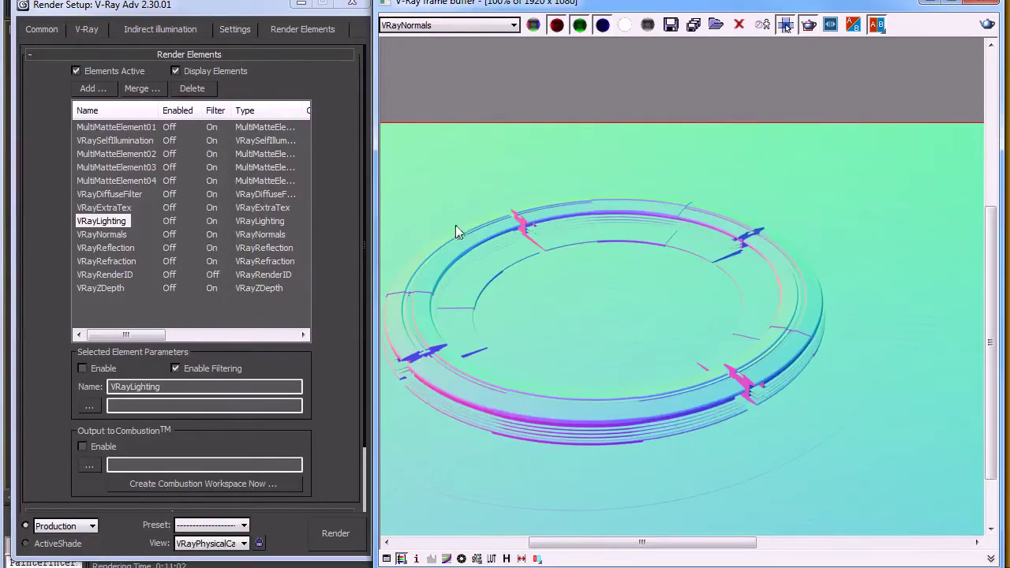
Examine the surface directions around the ring in the VRayNormals pass and compare them with the RGB color render
{"action": "middle_click_drag", "start_coordinate": [447, 401], "coordinate": [517, 359]}
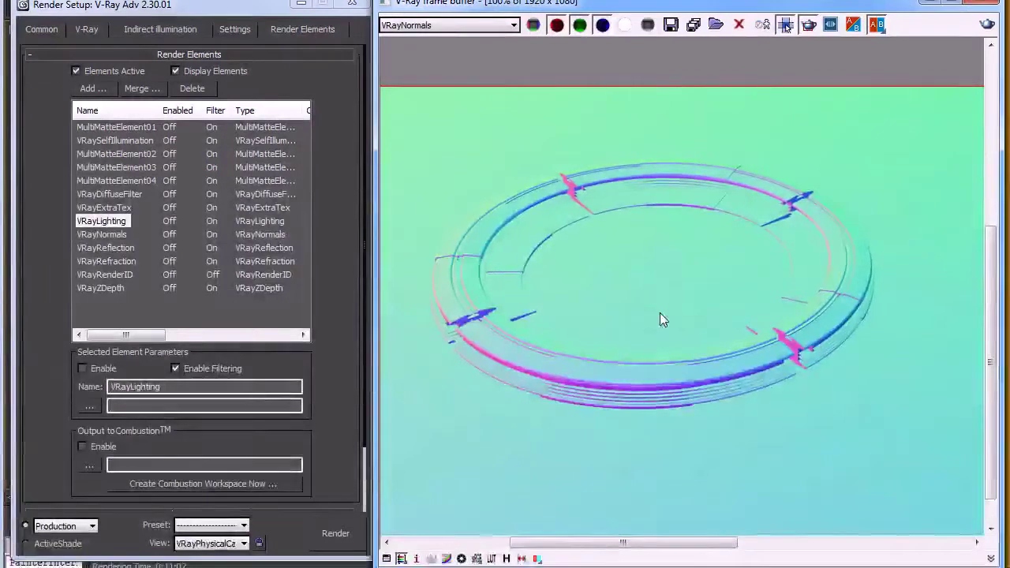
{"action": "scroll", "coordinate": [663, 339], "scroll_direction": "up", "scroll_amount": 1}
{"action": "scroll", "coordinate": [664, 345], "scroll_direction": "down", "scroll_amount": 1}
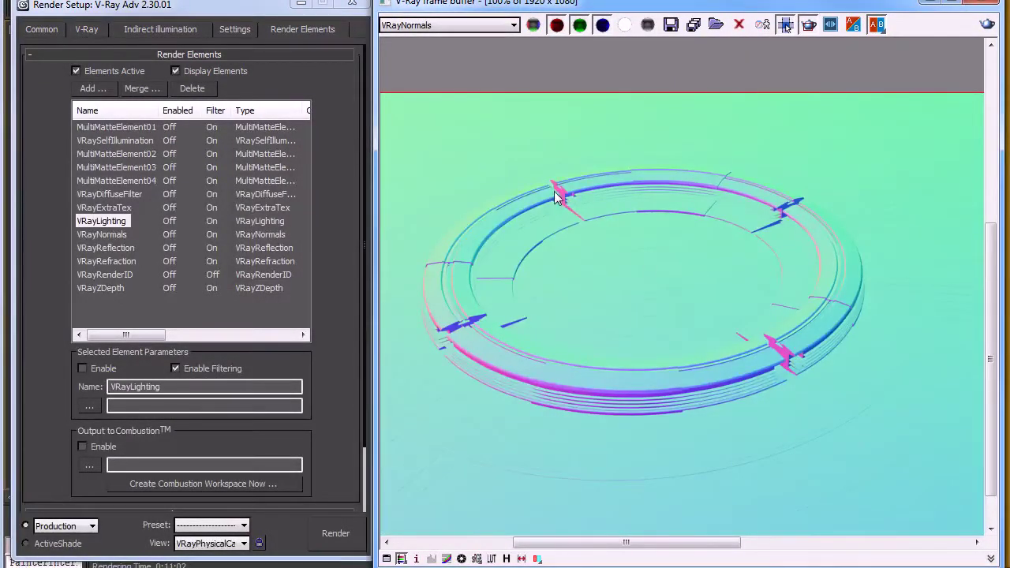
{"action": "middle_click_drag", "start_coordinate": [756, 342], "coordinate": [742, 323]}
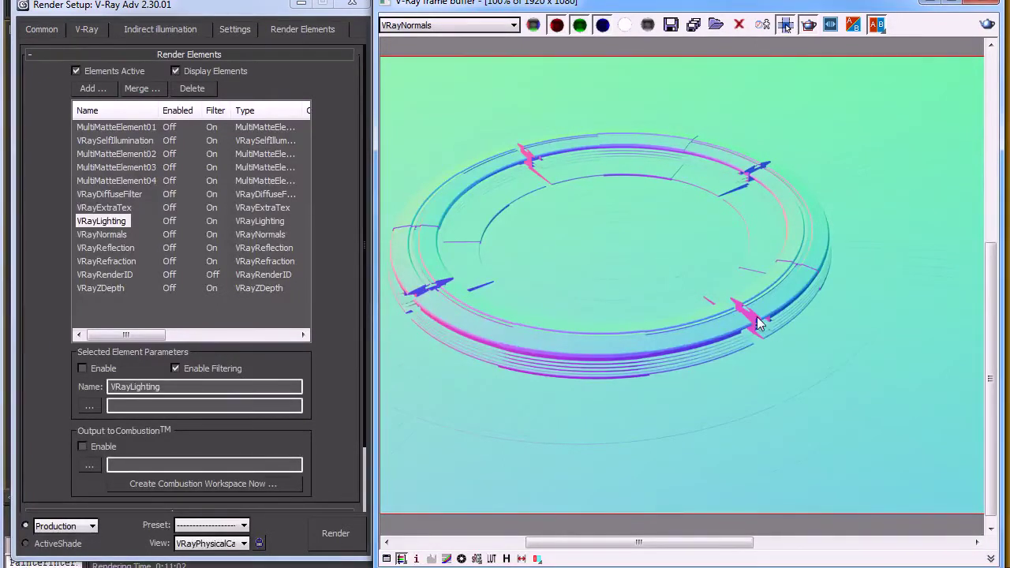
{"action": "left_click", "coordinate": [447, 25]}
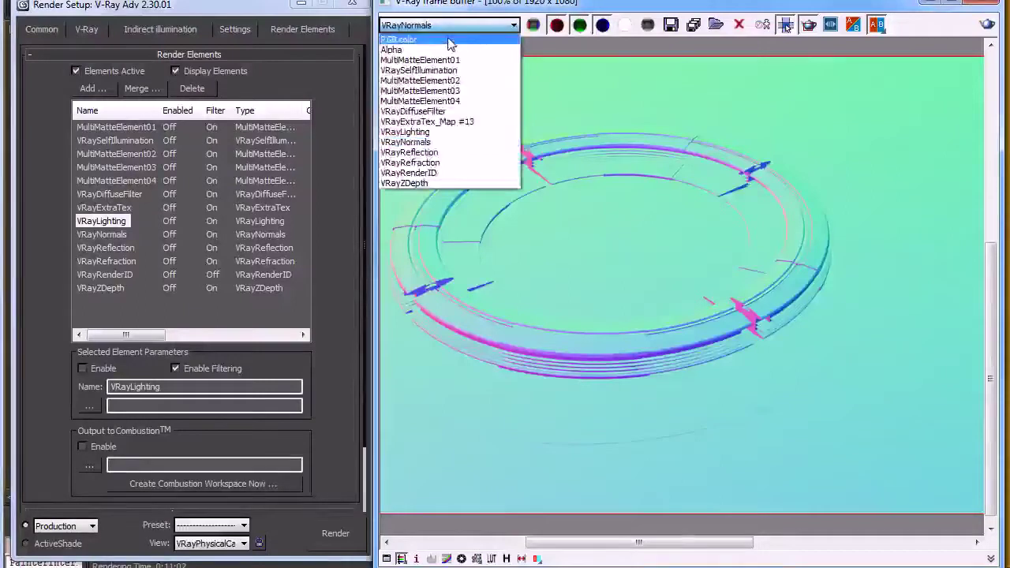
{"action": "left_click", "coordinate": [410, 37]}
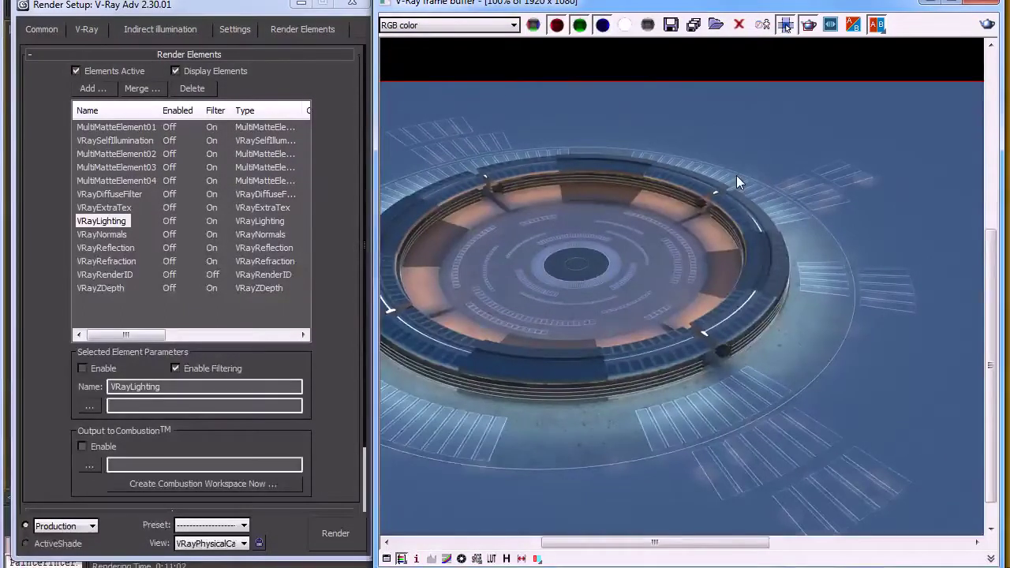
{"action": "scroll", "coordinate": [737, 176], "scroll_direction": "up", "scroll_amount": 1}
{"action": "scroll", "coordinate": [737, 172], "scroll_direction": "down", "scroll_amount": 1}
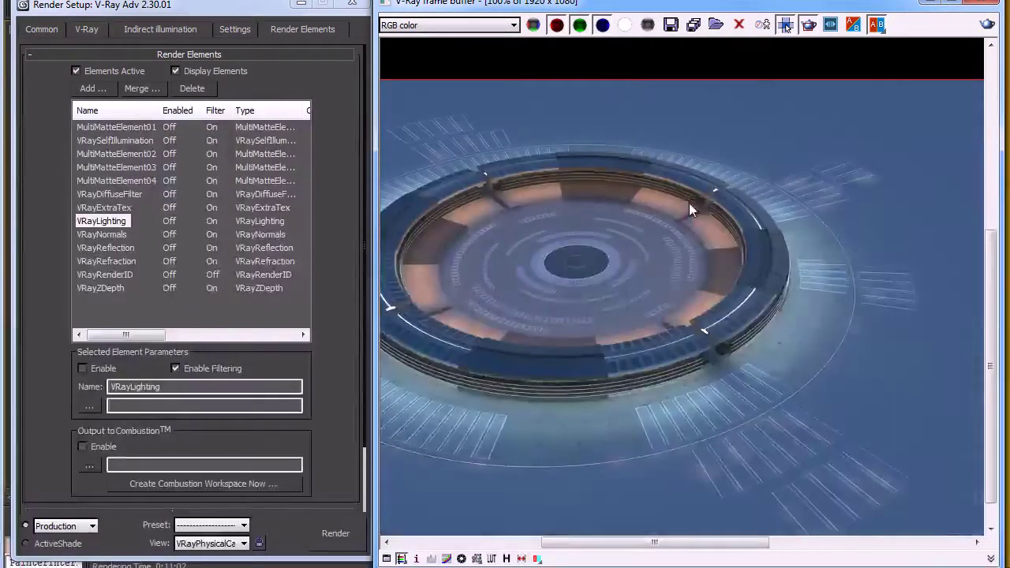
{"action": "middle_click_drag", "start_coordinate": [746, 125], "coordinate": [872, 160]}
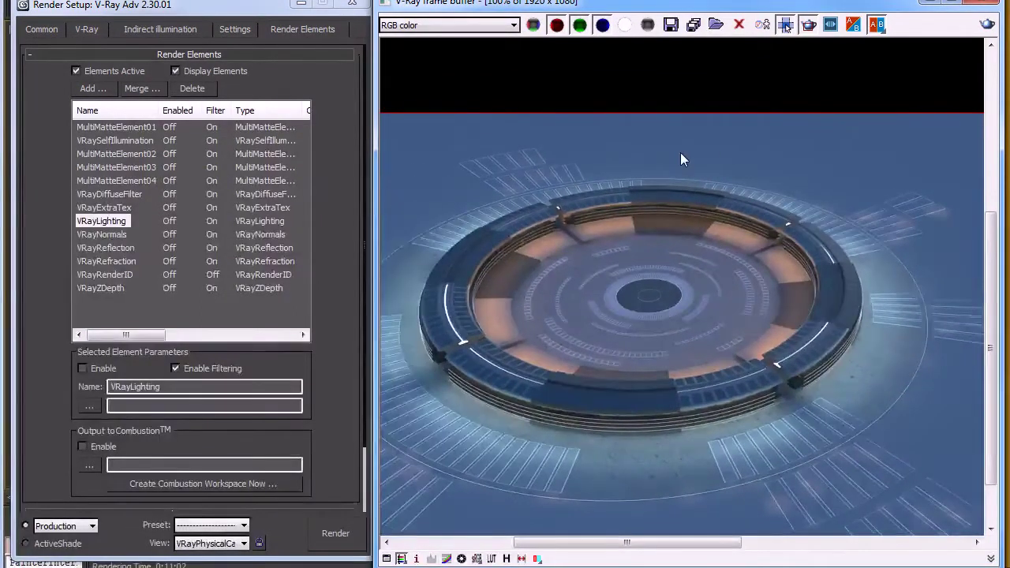
Bring up the Material Editor, show the sky environment bitmap Map #5, and close the editor
{"action": "left_click_drag", "start_coordinate": [611, 11], "coordinate": [639, 146]}
{"action": "left_click_drag", "start_coordinate": [579, 11], "coordinate": [305, 25]}
{"action": "left_click_drag", "start_coordinate": [531, 136], "coordinate": [503, 5]}
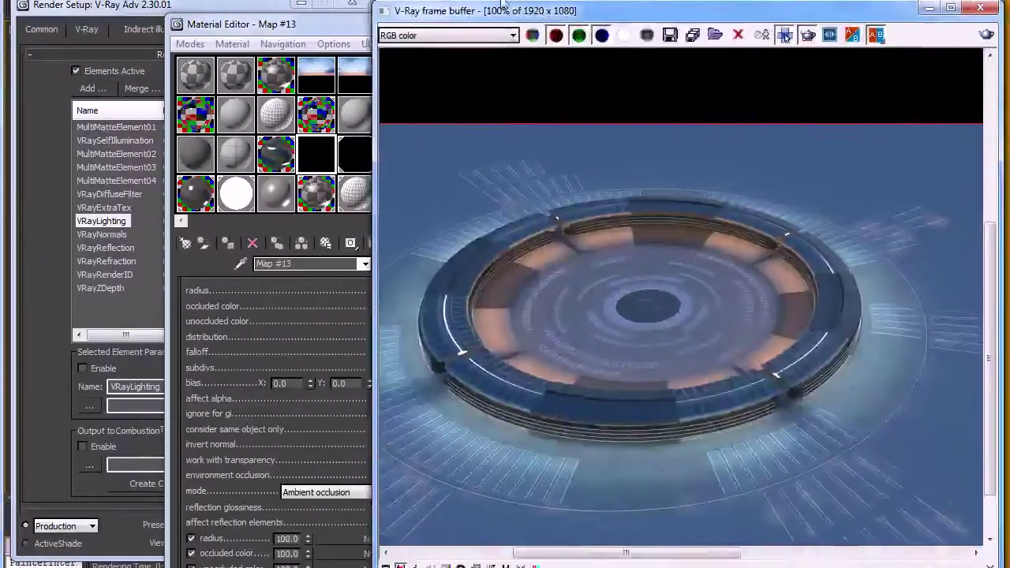
{"action": "left_click", "coordinate": [352, 32]}
{"action": "left_click", "coordinate": [362, 88]}
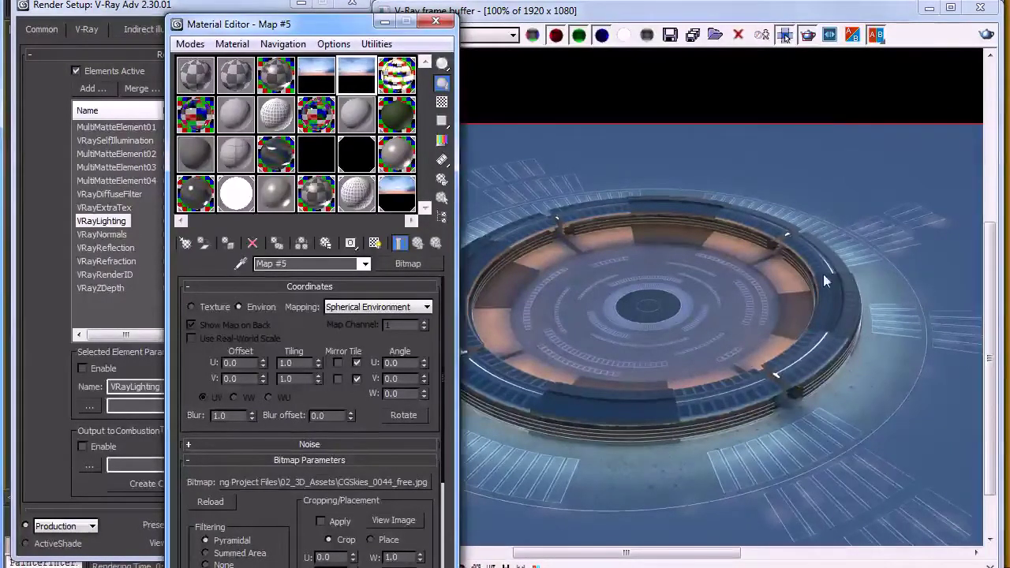
{"action": "left_click", "coordinate": [435, 20]}
Display the VRayReflection pass and the VRayRefraction pass of the platform in the frame buffer
{"action": "left_click", "coordinate": [466, 35]}
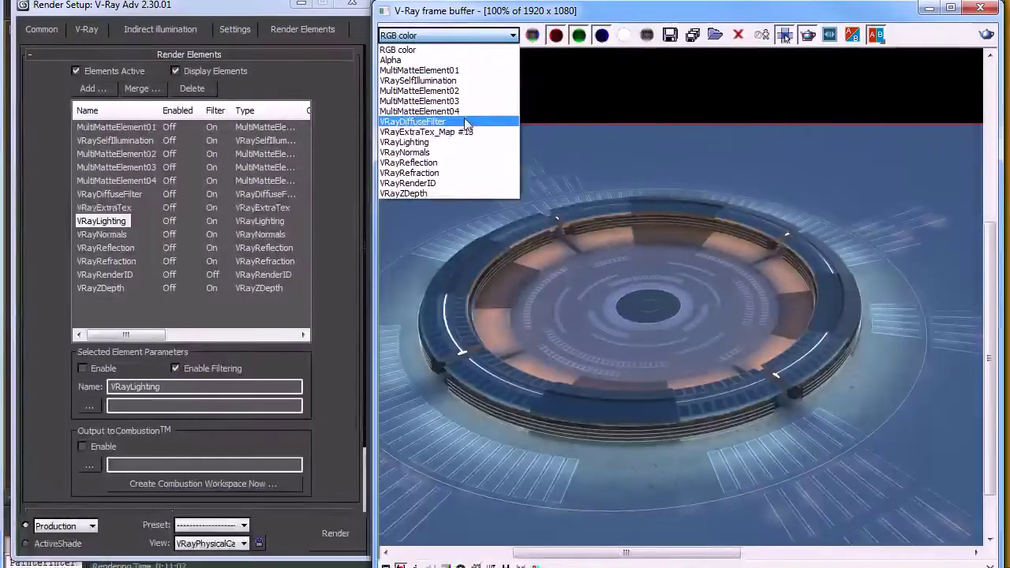
{"action": "left_click", "coordinate": [460, 162]}
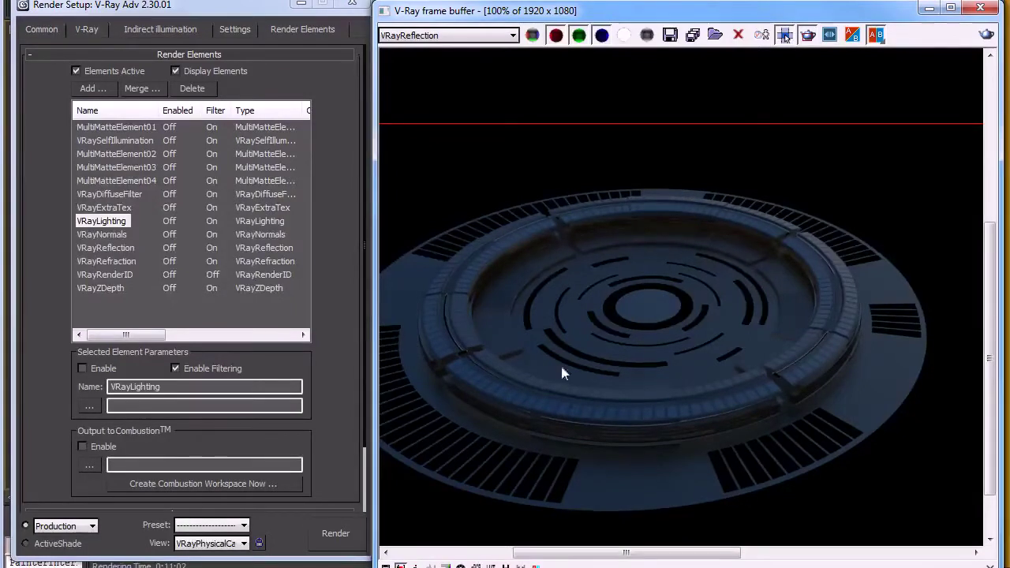
{"action": "left_click", "coordinate": [479, 37]}
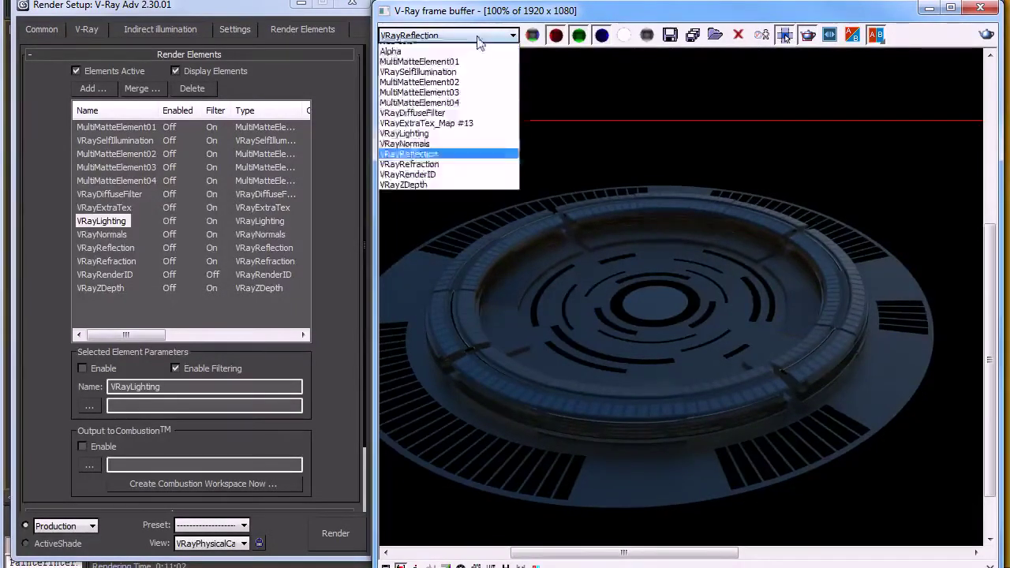
{"action": "left_click", "coordinate": [481, 155]}
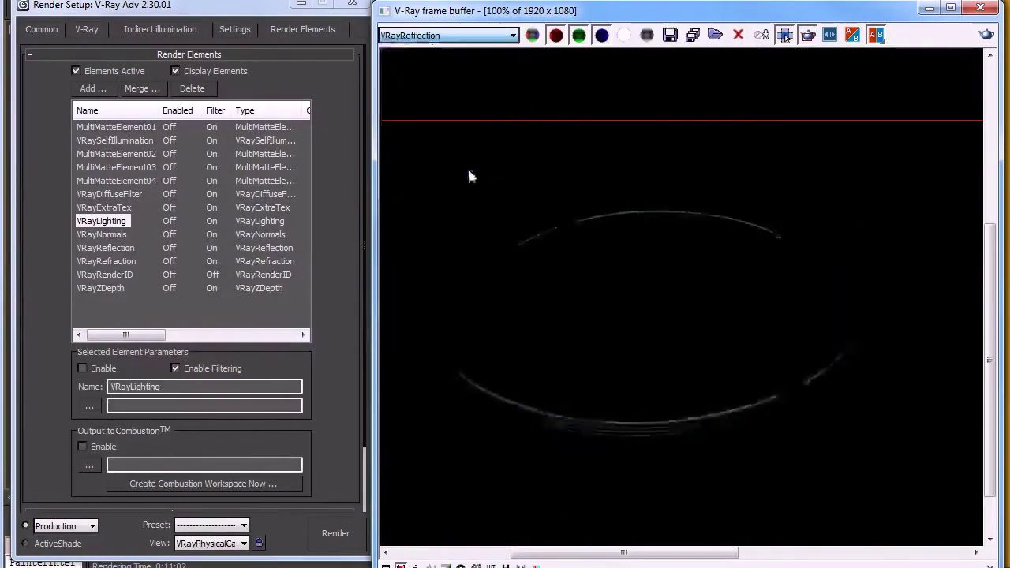
{"action": "key", "text": "Down"}
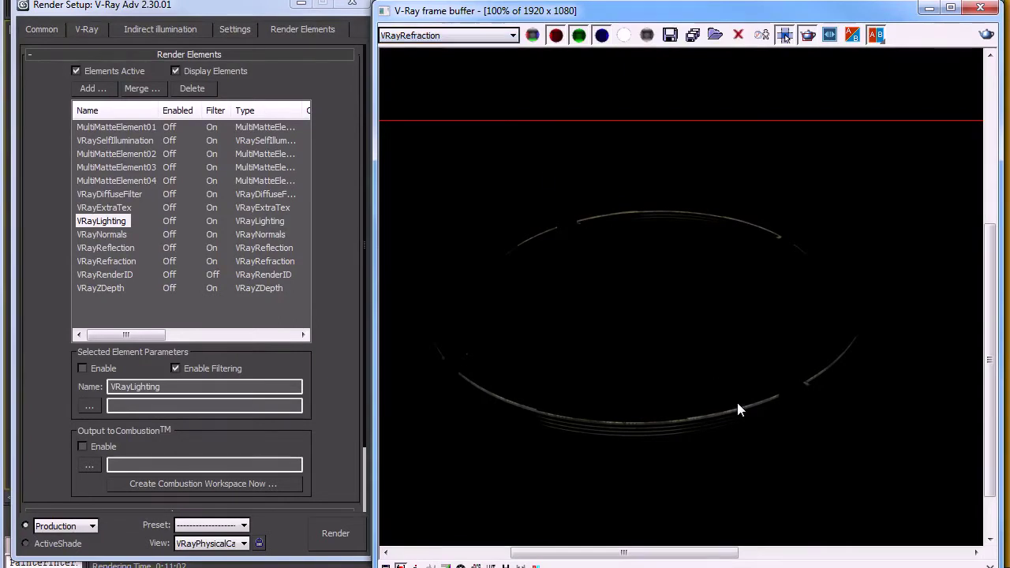
Display the VRayRenderID pass and inspect the edges of its flat colour areas at close range
{"action": "left_click", "coordinate": [473, 33]}
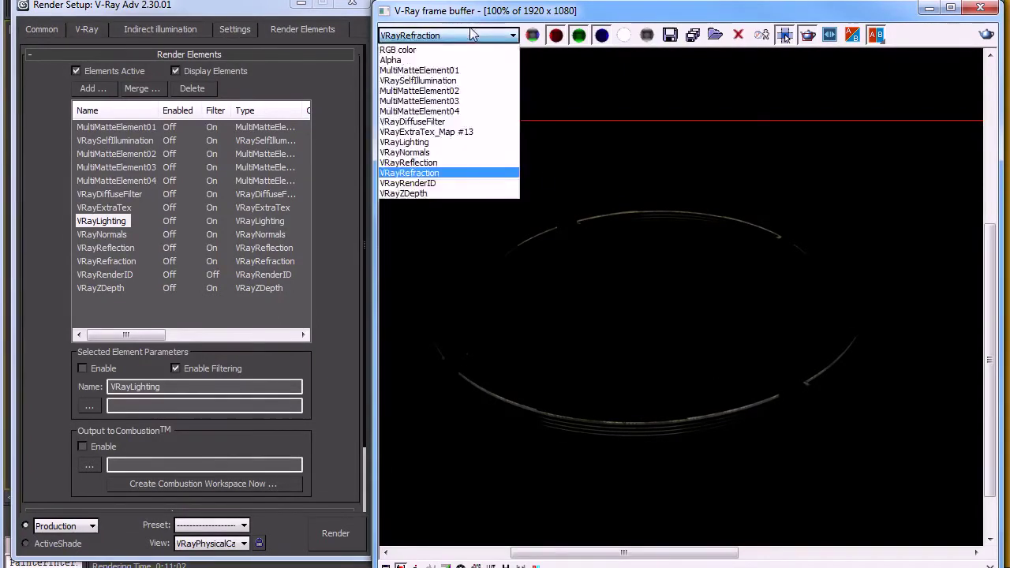
{"action": "left_click", "coordinate": [458, 183]}
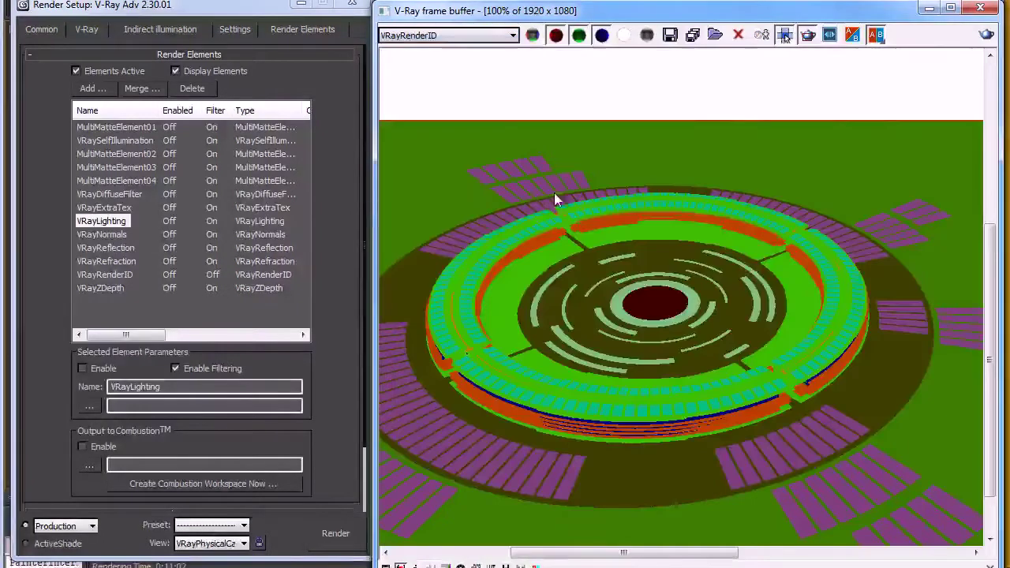
{"action": "scroll", "coordinate": [506, 317], "scroll_direction": "up", "scroll_amount": 4}
{"action": "scroll", "coordinate": [482, 222], "scroll_direction": "down", "scroll_amount": 6}
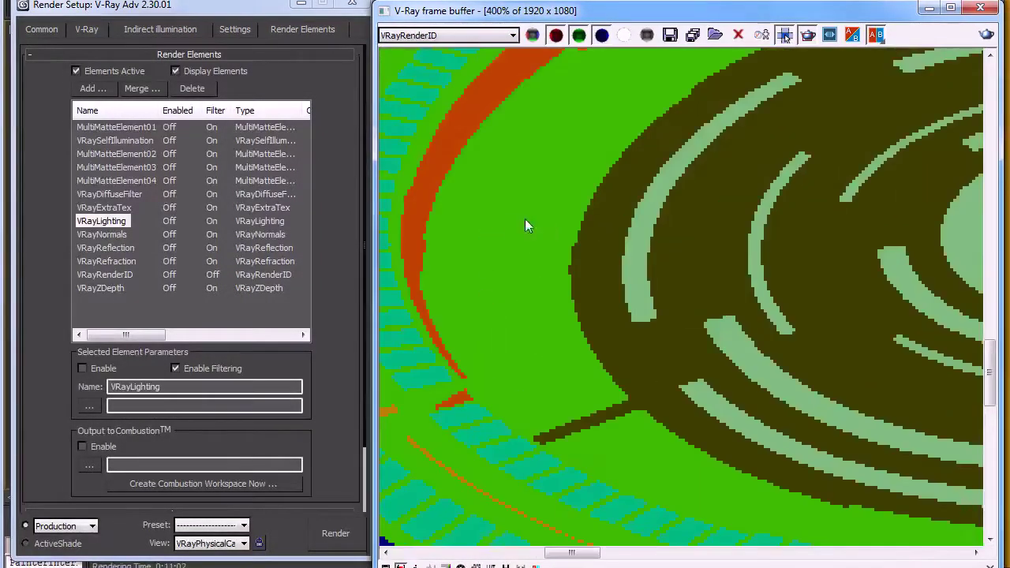
{"action": "scroll", "coordinate": [580, 231], "scroll_direction": "up", "scroll_amount": 3}
{"action": "scroll", "coordinate": [656, 295], "scroll_direction": "down", "scroll_amount": 2}
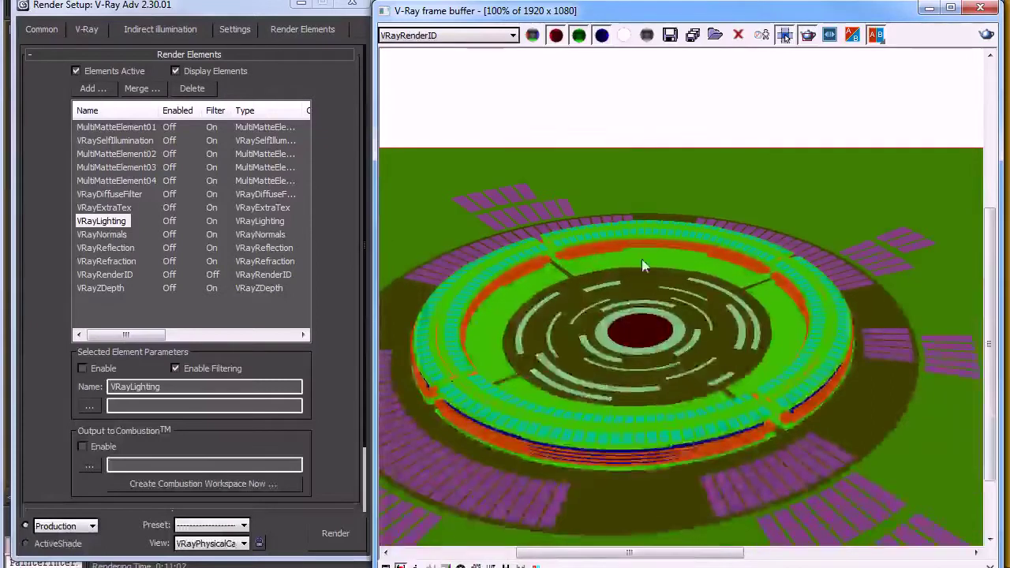
{"action": "middle_click_drag", "start_coordinate": [631, 279], "coordinate": [629, 260]}
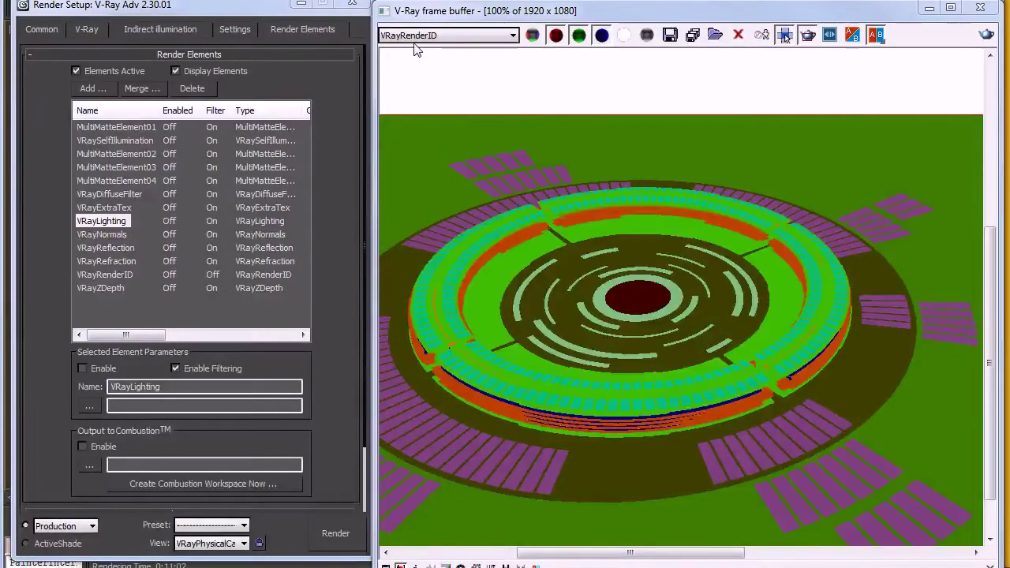
Display the VRayZDepth pass and inspect the depth gradient across the whole image
{"action": "left_click", "coordinate": [442, 35]}
{"action": "left_click", "coordinate": [424, 194]}
{"action": "left_click_drag", "start_coordinate": [511, 277], "coordinate": [449, 155]}
{"action": "scroll", "coordinate": [544, 269], "scroll_direction": "down", "scroll_amount": 5}
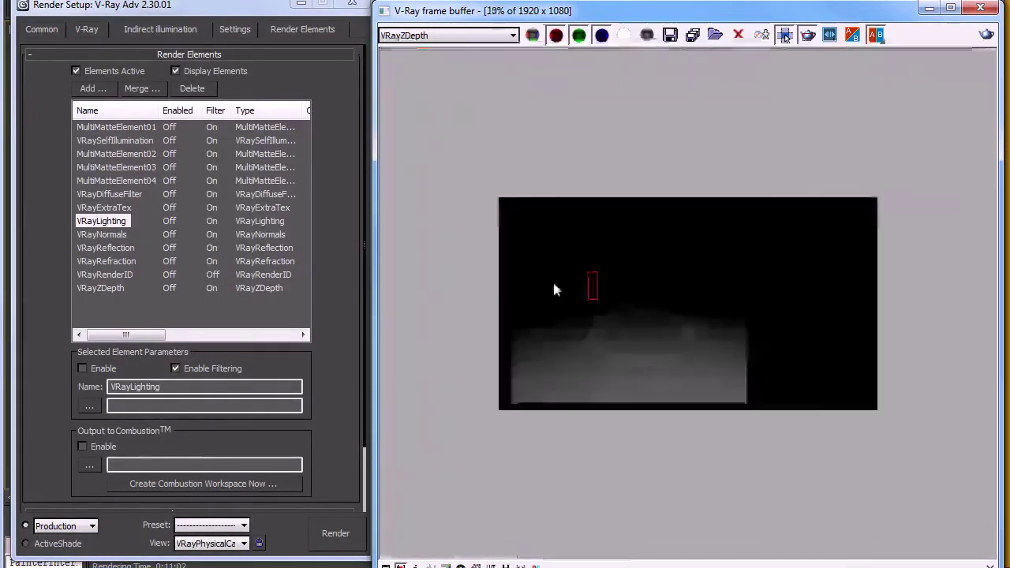
{"action": "scroll", "coordinate": [584, 347], "scroll_direction": "up", "scroll_amount": 5}
{"action": "scroll", "coordinate": [620, 371], "scroll_direction": "down", "scroll_amount": 3}
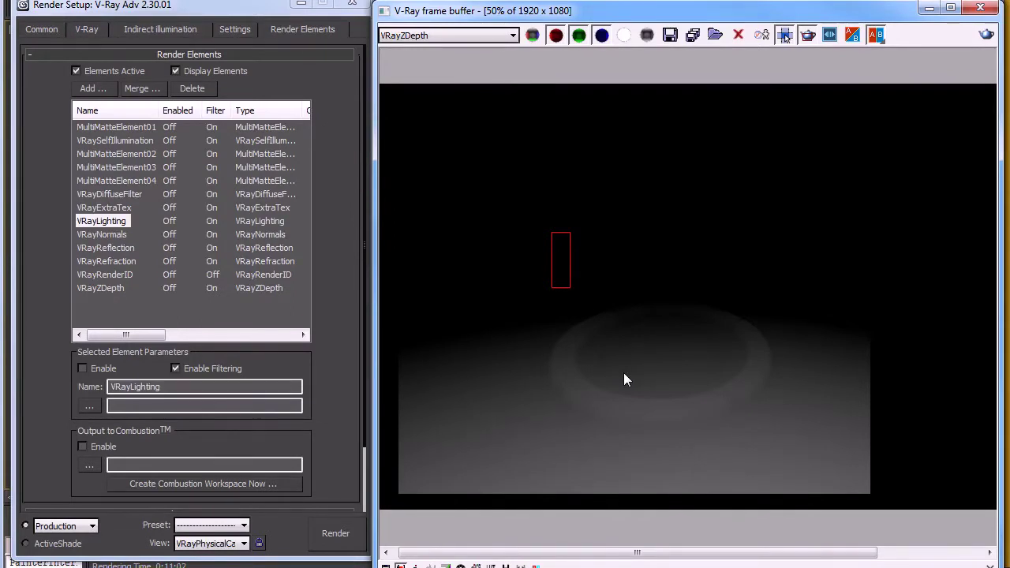
Redraw the render region in the frame buffer so that it frames the entire circular platform
{"action": "left_click_drag", "start_coordinate": [481, 234], "coordinate": [858, 480]}
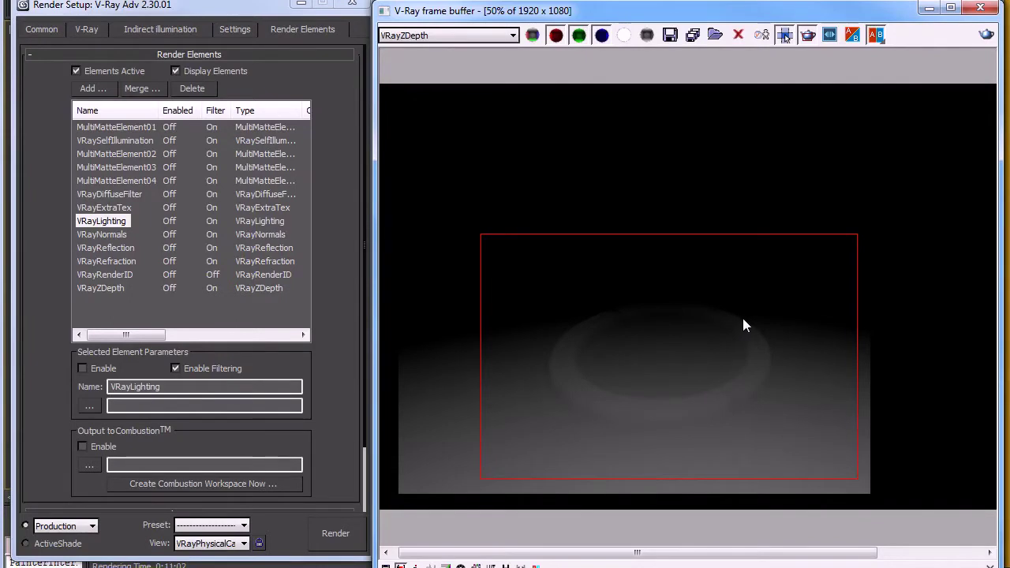
{"action": "left_click_drag", "start_coordinate": [823, 240], "coordinate": [473, 473]}
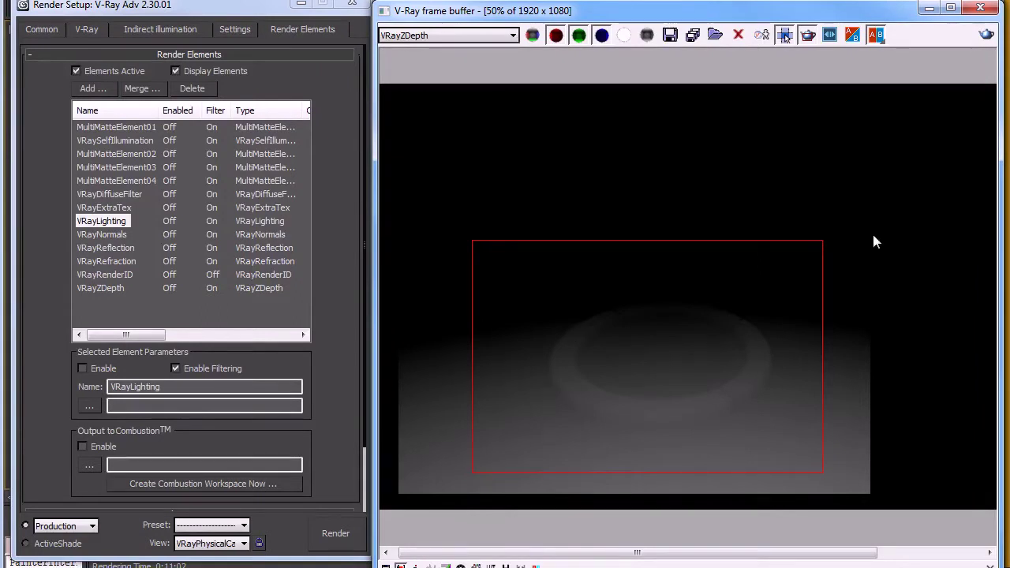
{"action": "left_click_drag", "start_coordinate": [850, 231], "coordinate": [448, 468]}
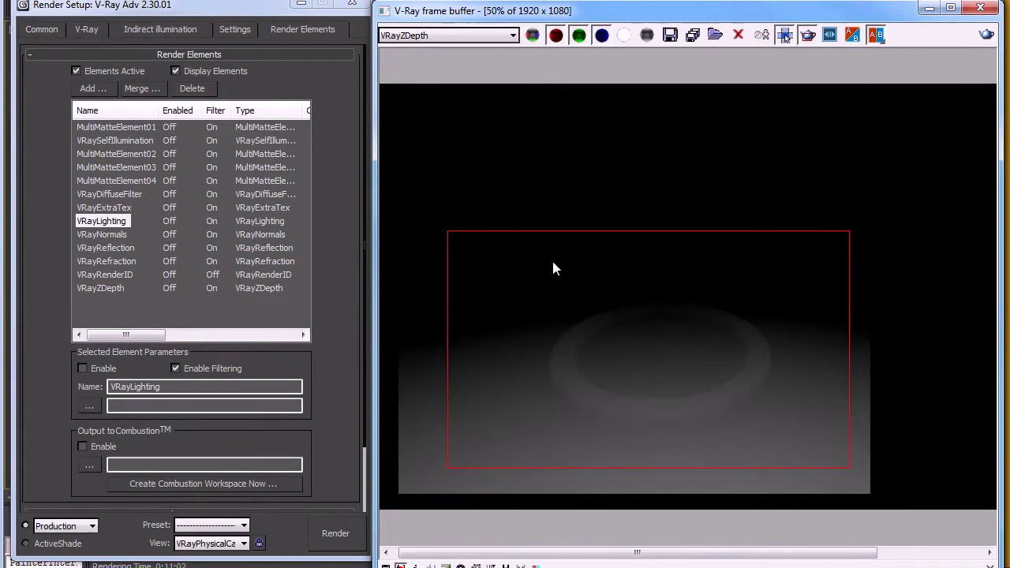
Set the render output width to 3500 pixels in the common render settings
{"action": "left_click", "coordinate": [351, 241]}
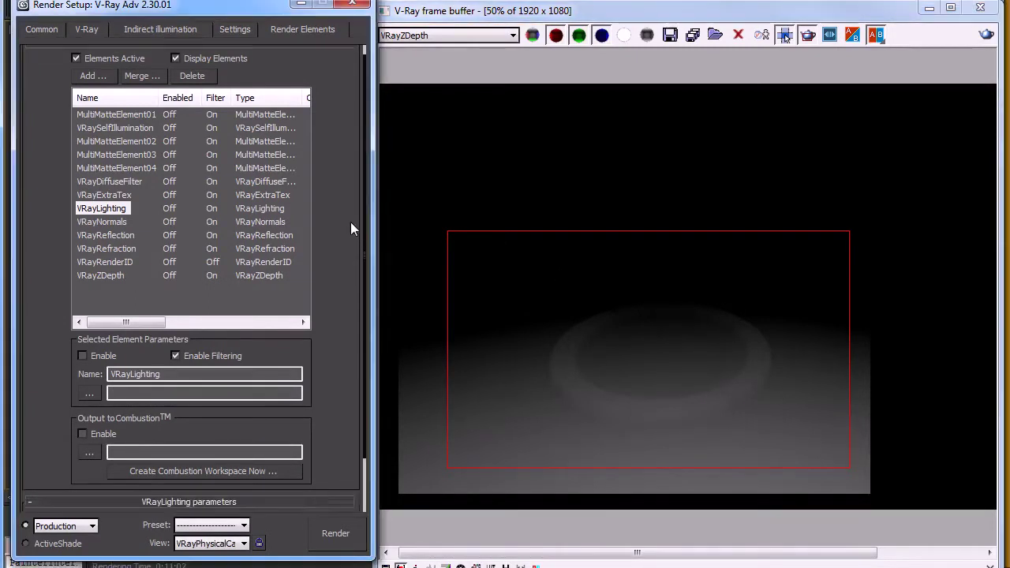
{"action": "scroll", "coordinate": [350, 222], "scroll_direction": "down", "scroll_amount": 3}
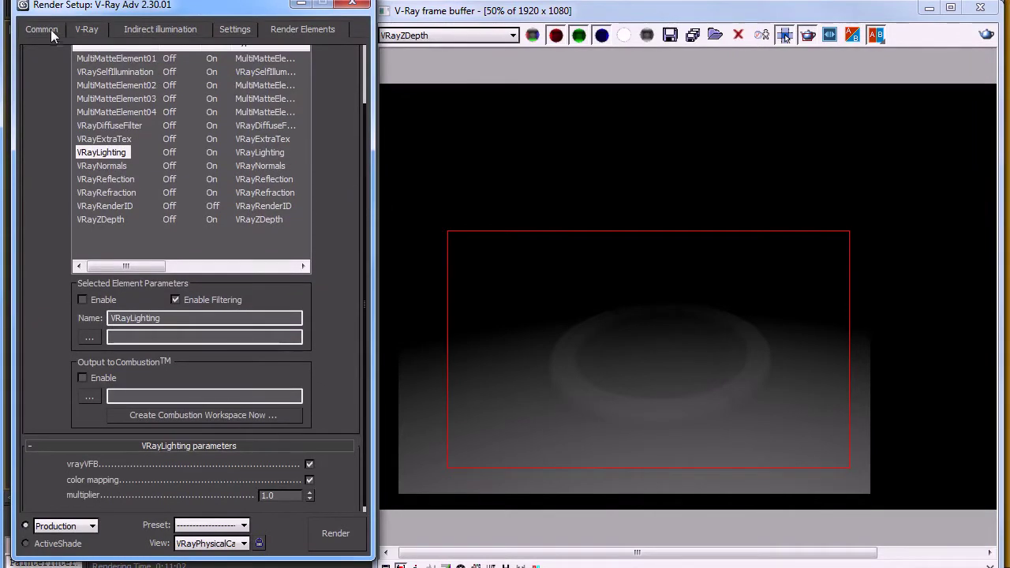
{"action": "left_click", "coordinate": [51, 29]}
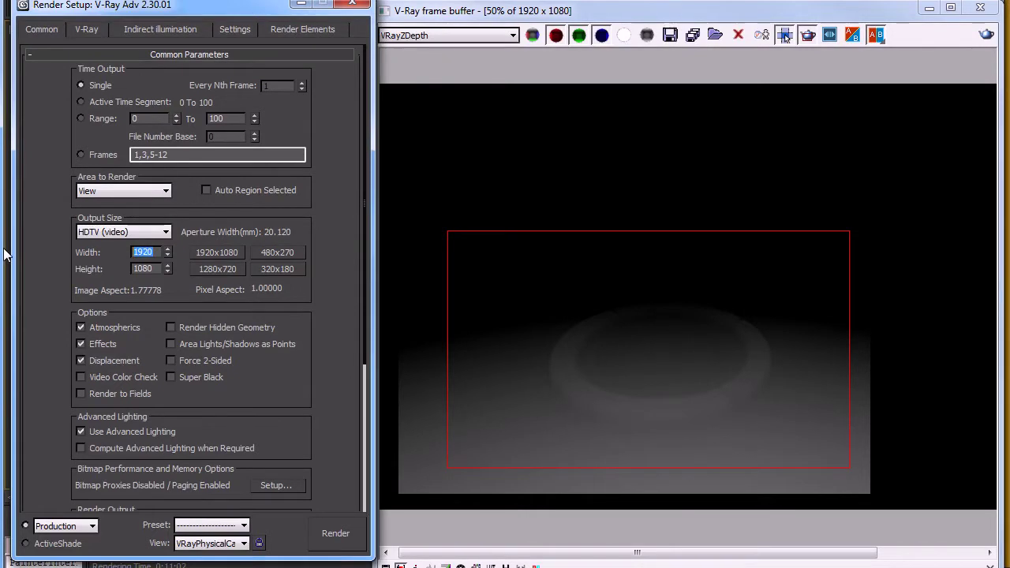
{"action": "type", "text": "3500"}
{"action": "key", "text": "Return"}
{"action": "mouse_move", "coordinate": [402, 15]}
{"action": "left_mouse_down"}
{"action": "mouse_move", "coordinate": [312, 18]}
{"action": "mouse_move", "coordinate": [408, 18]}
{"action": "left_mouse_up"}
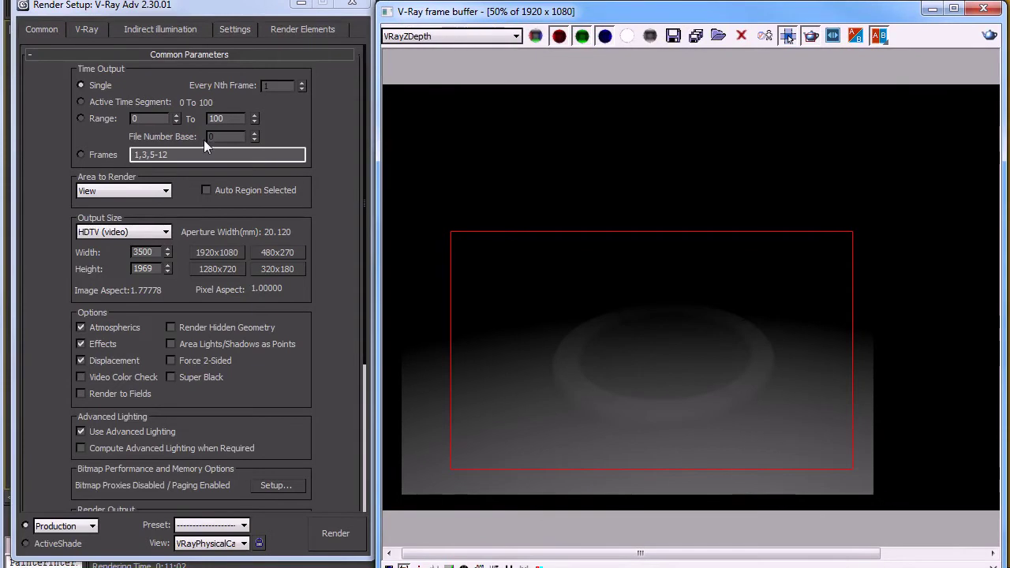
{"action": "left_click", "coordinate": [142, 256]}
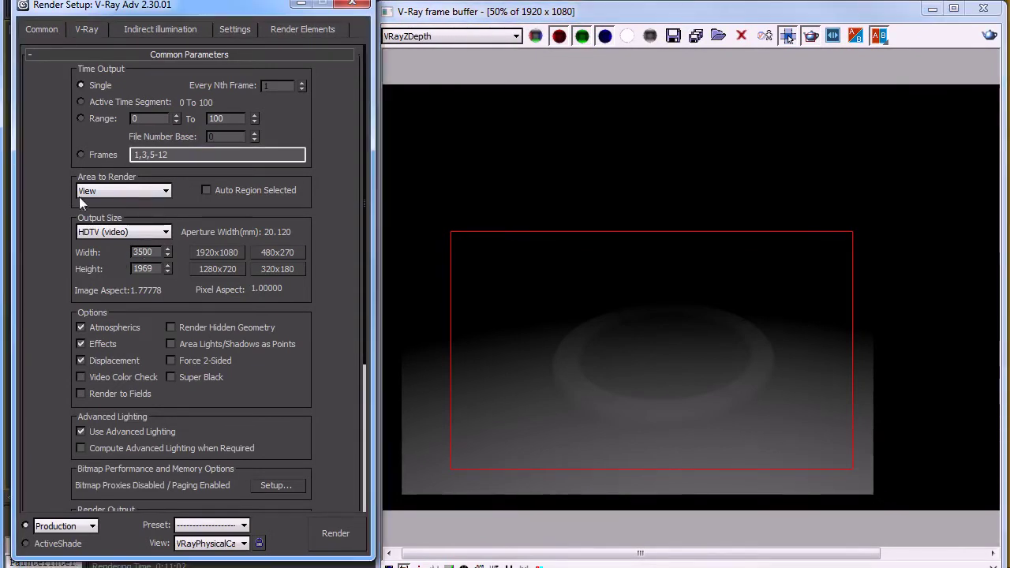